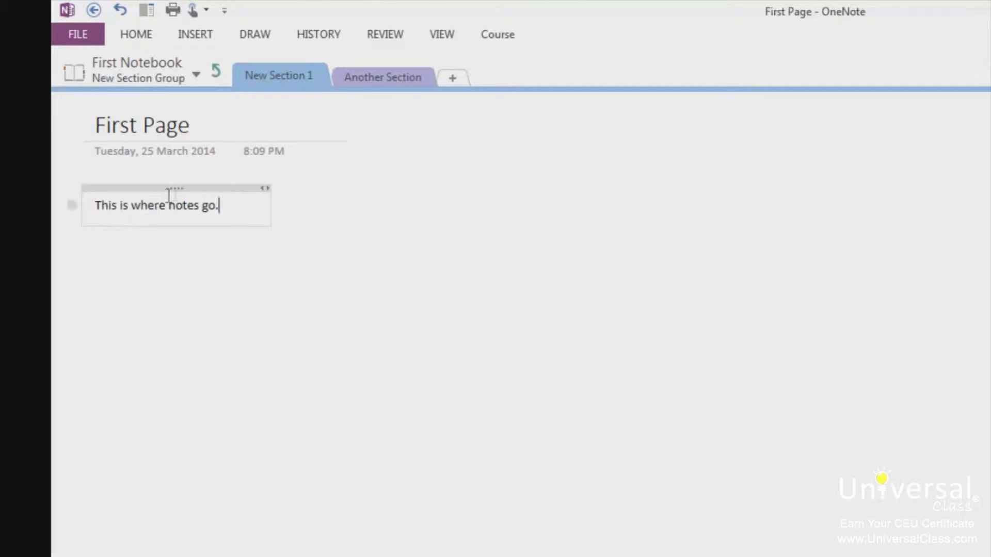
- Change the font of the whole note sentence "This is where notes go." to Arial
left_click(200, 186)
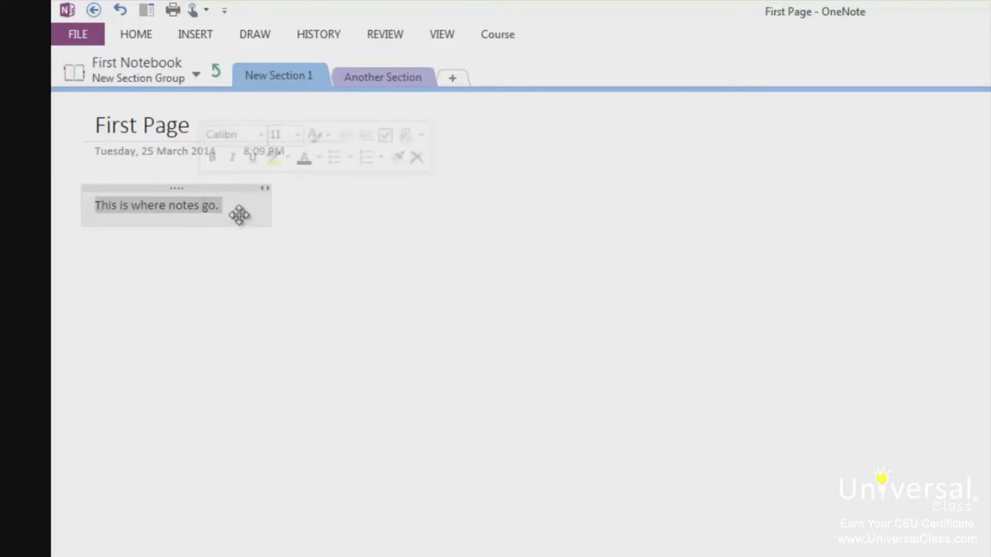
left_click(203, 205)
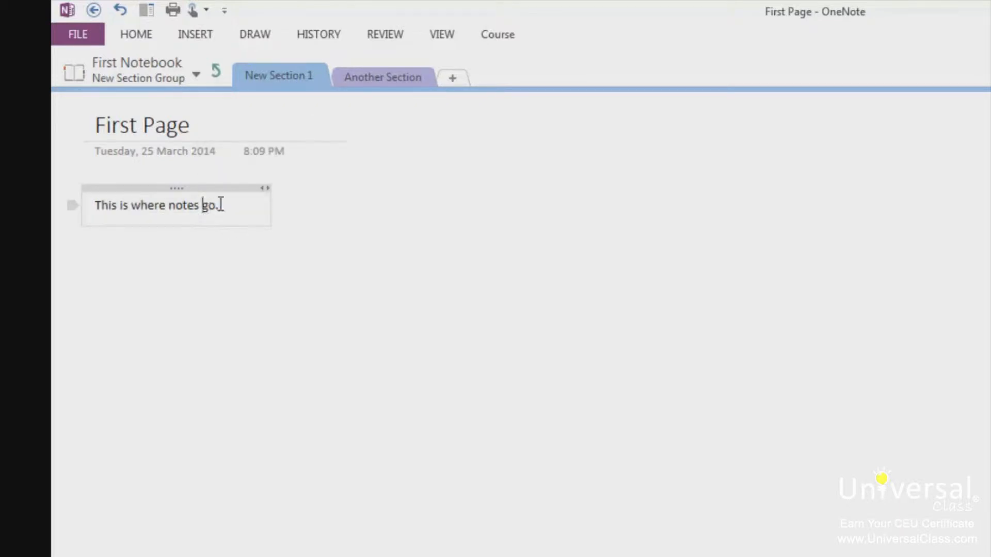
left_click_drag(220, 205, 73, 210)
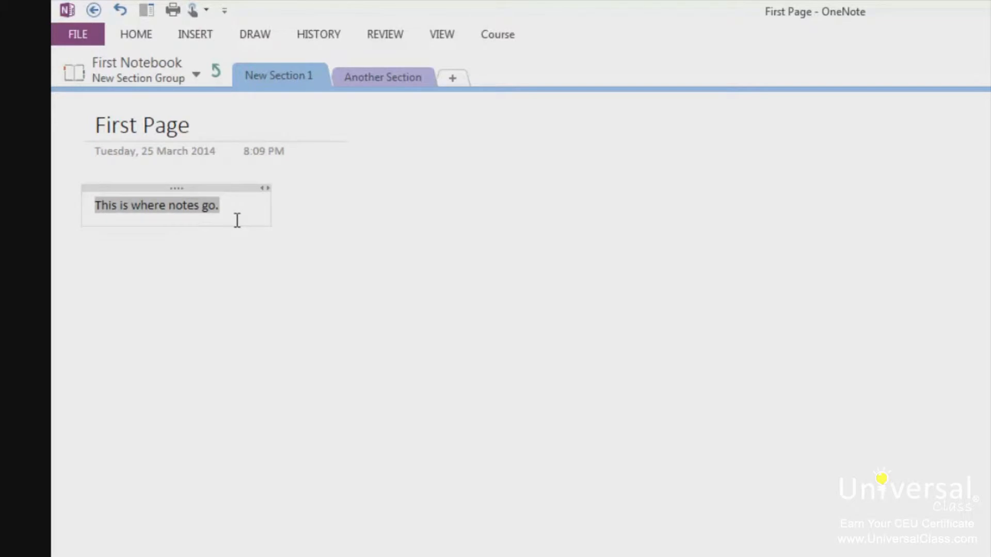
left_click(135, 35)
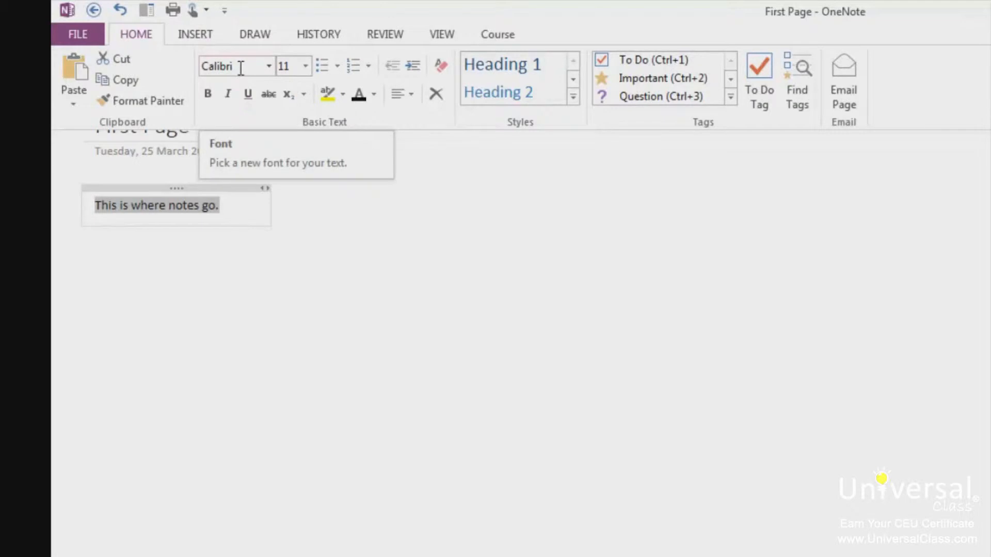
left_click(269, 66)
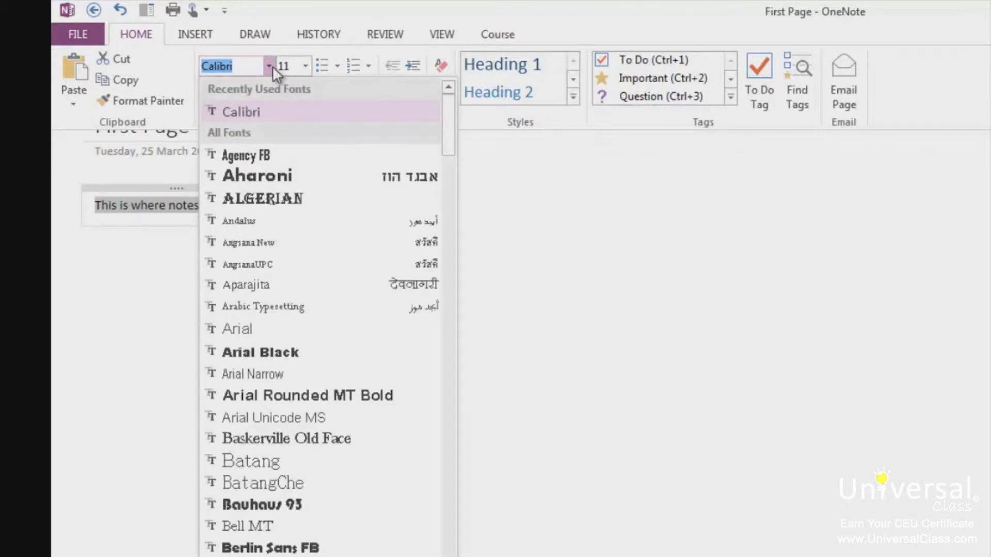
left_click(296, 330)
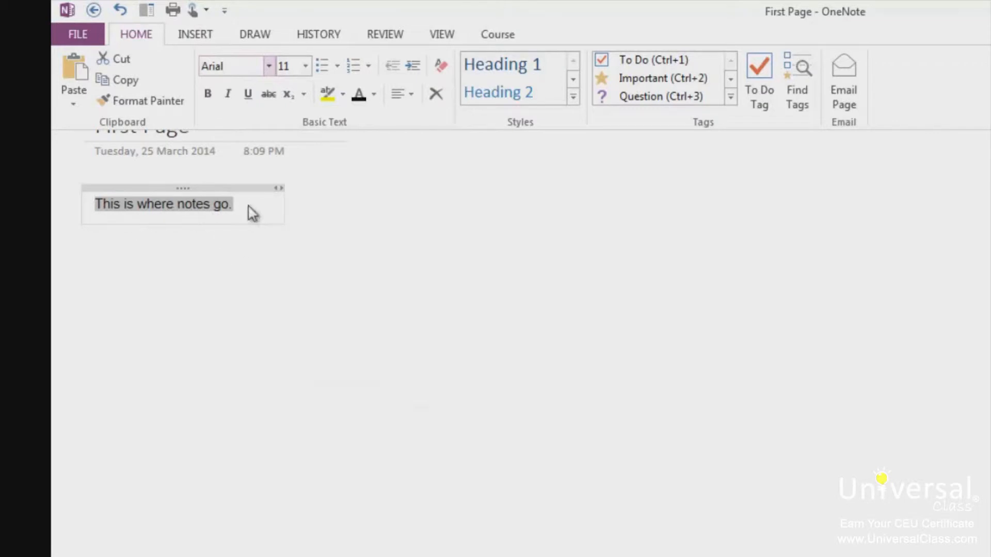
- Set the font size of the selected note sentence to 14 points
left_click(307, 66)
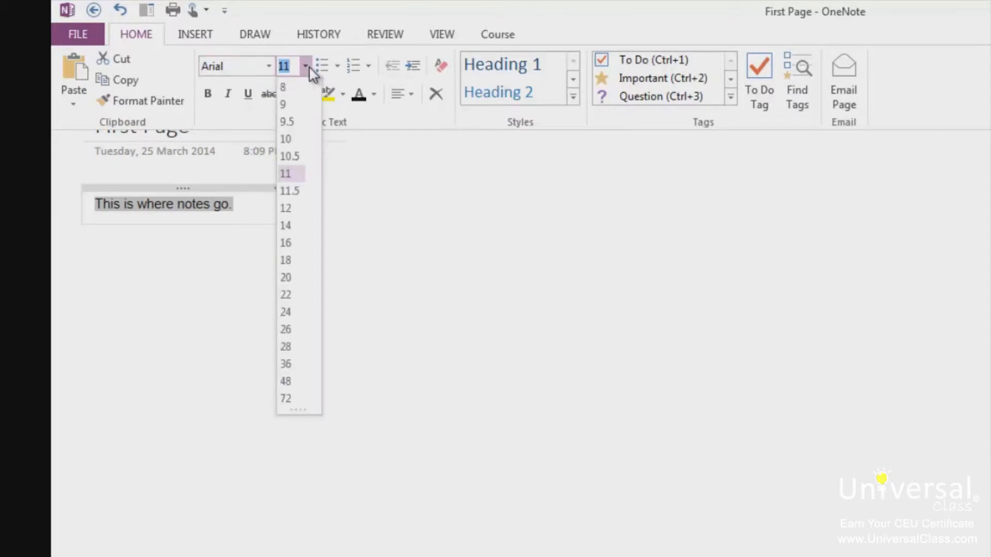
left_click(296, 210)
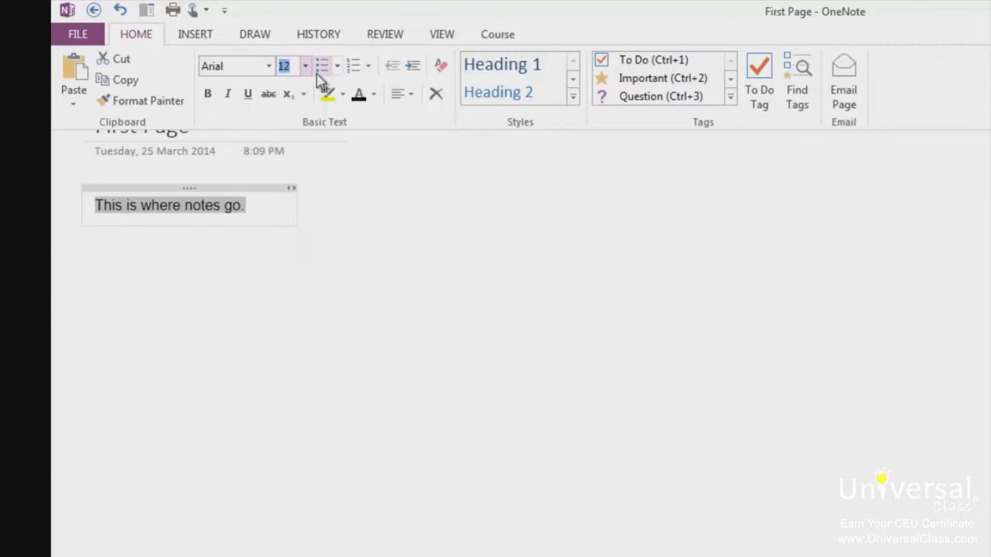
type("14")
key("Return")
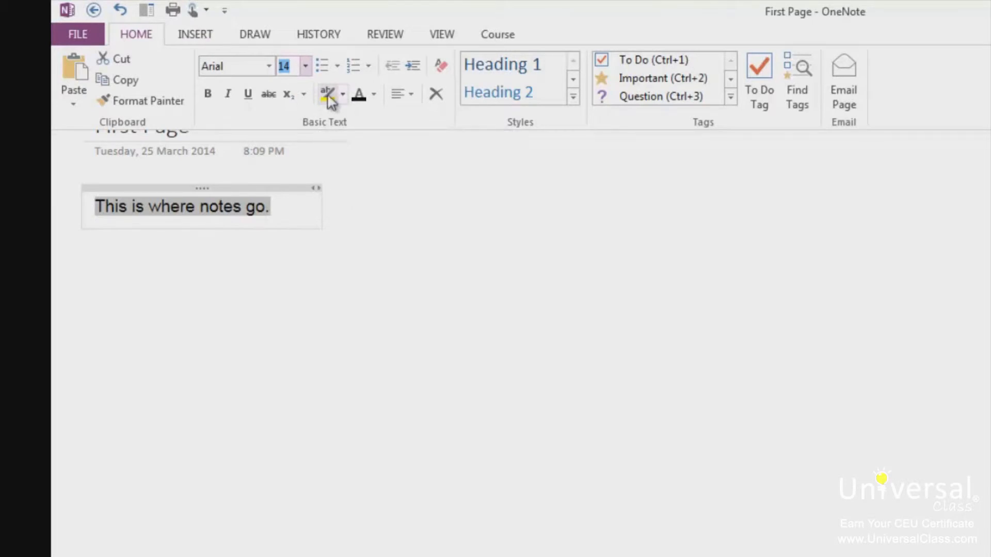
- Change the font color of the selected note sentence to the standard red
left_click(343, 94)
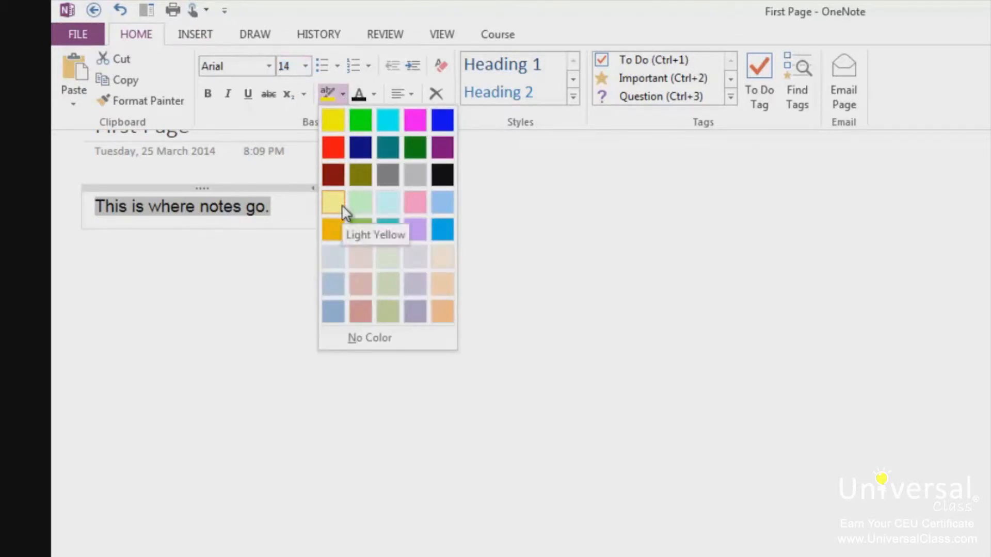
left_click(376, 92)
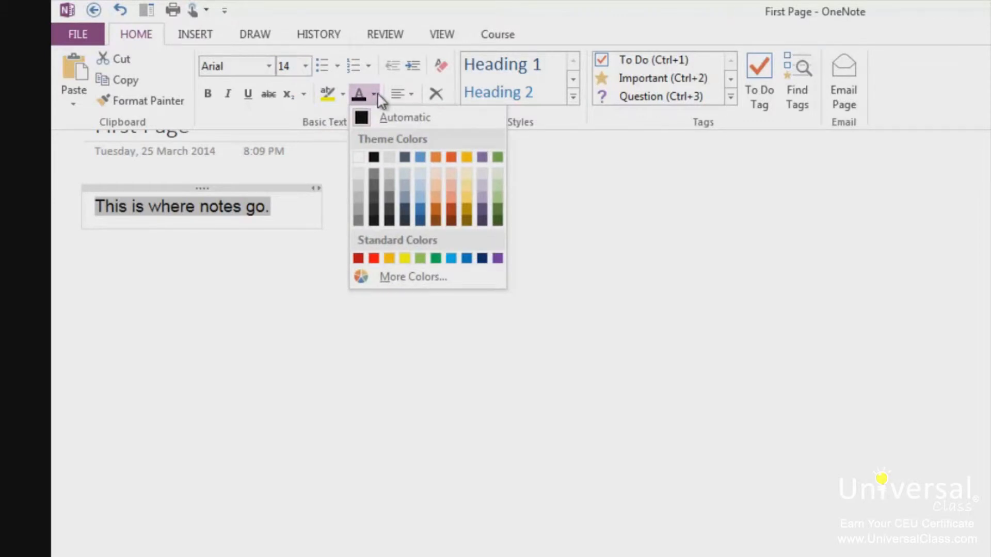
left_click(373, 258)
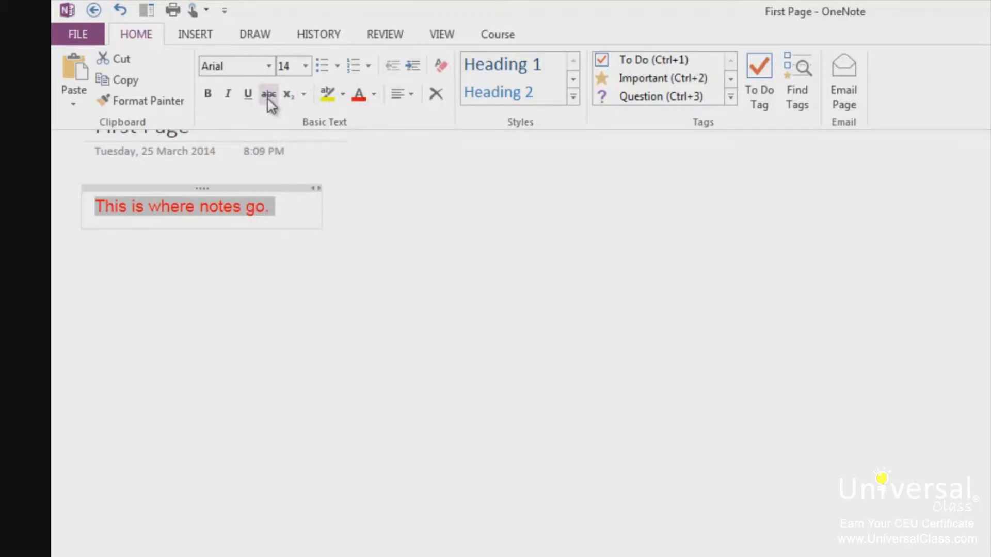
- Apply strikethrough to only the word "This" at the start of the note sentence
left_click(125, 219)
left_click(127, 216)
double_click(124, 207)
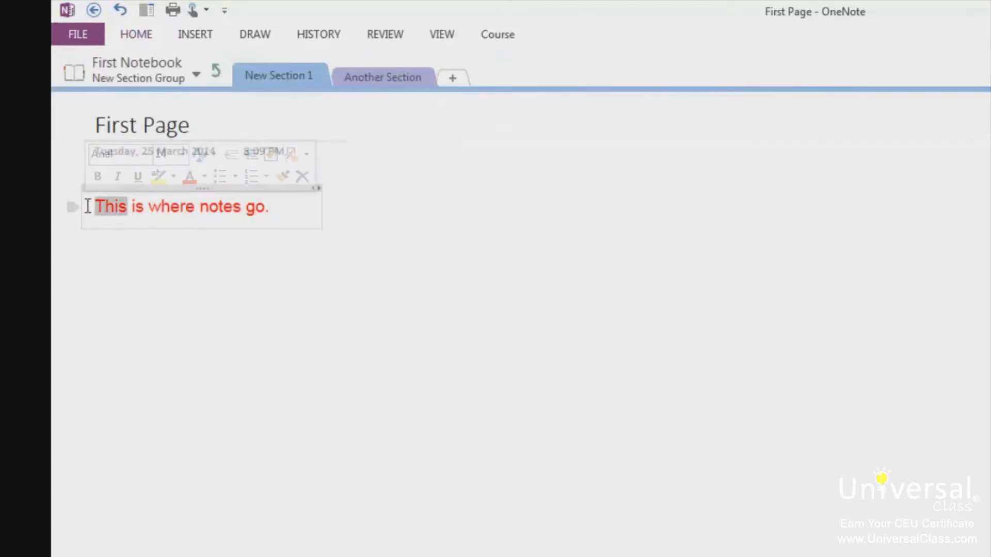
left_click(140, 36)
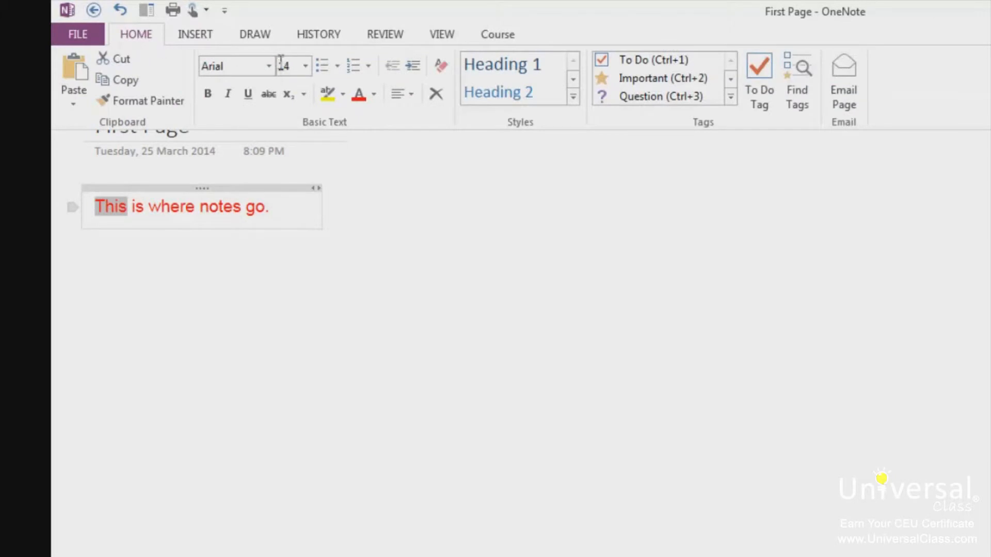
left_click(269, 98)
- Format the word "where" in the note sentence as subscript, and switch it to superscript
left_click(158, 207)
left_click_drag(149, 207, 197, 208)
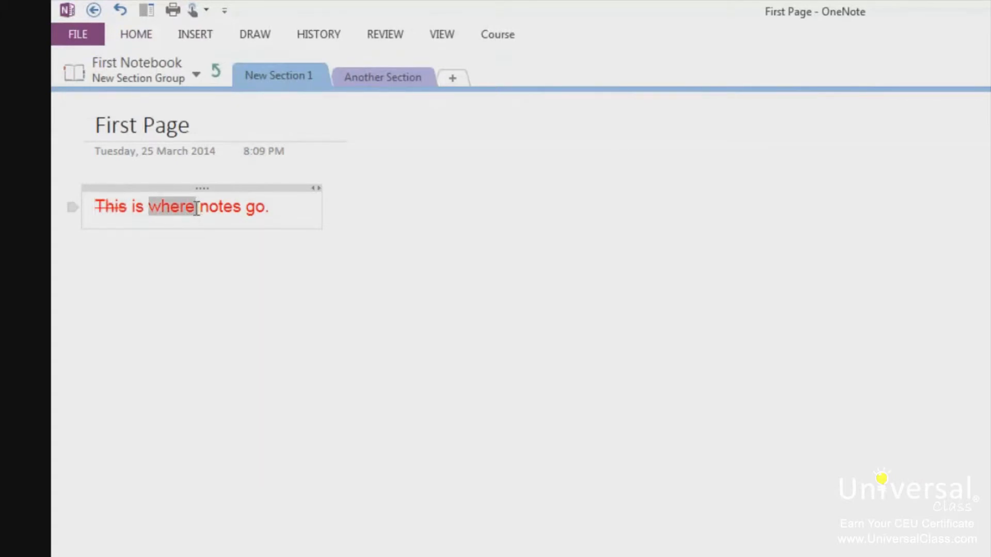
left_click(137, 36)
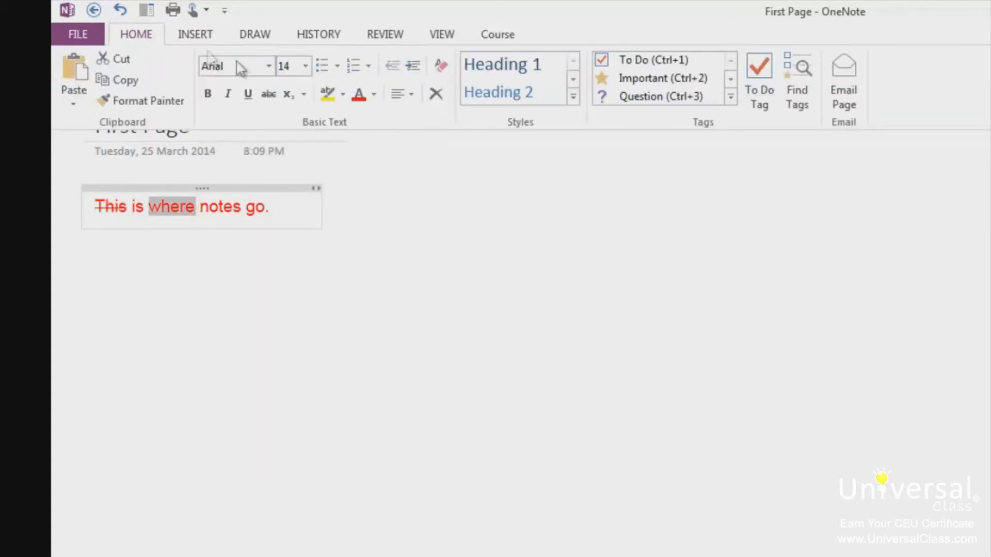
left_click(289, 98)
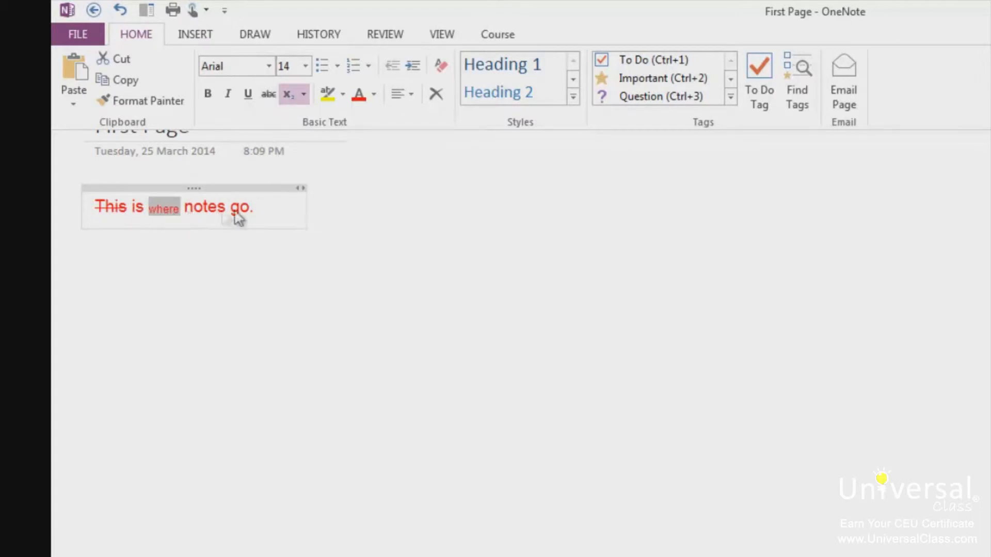
left_click(303, 94)
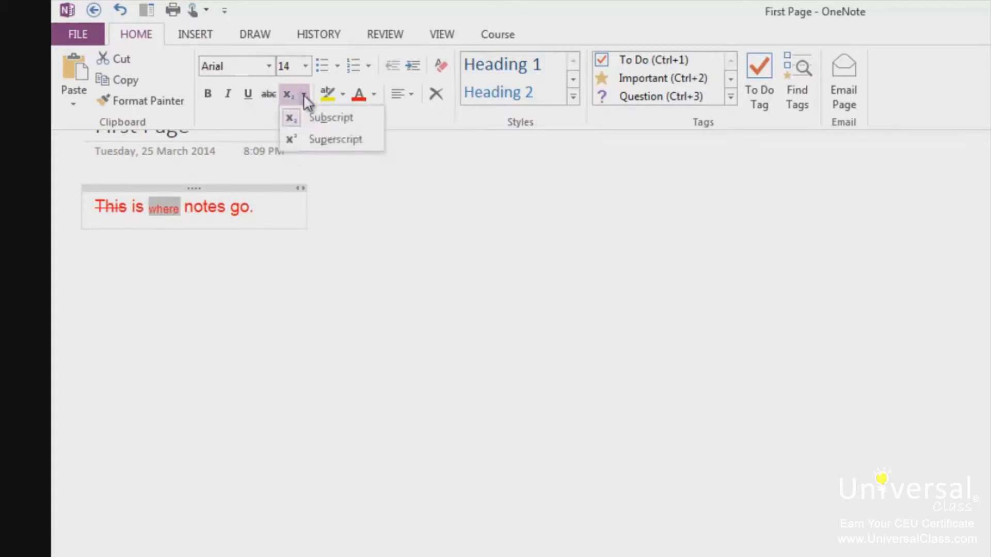
left_click(324, 140)
left_click(289, 218)
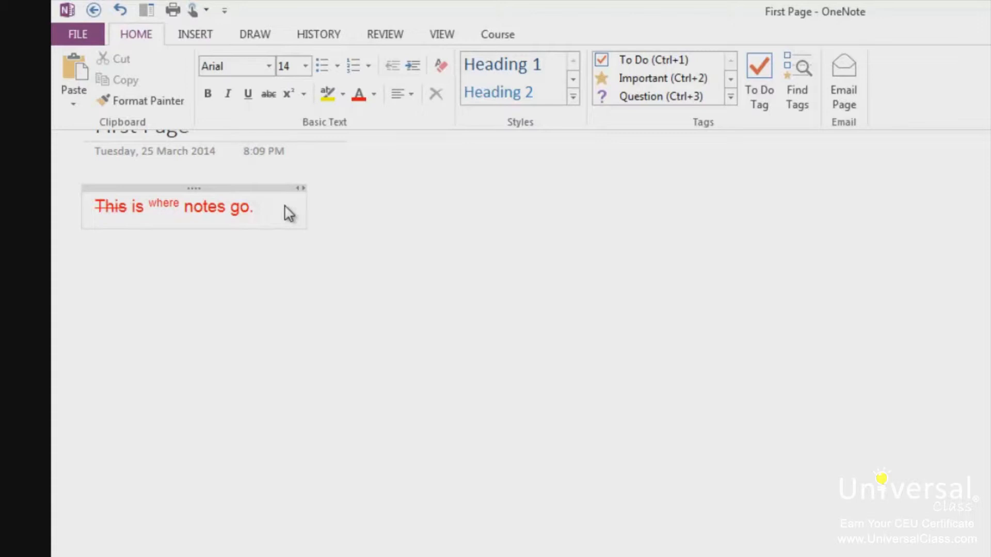
- Select the entire note sentence and center it within its note container
left_click(97, 206)
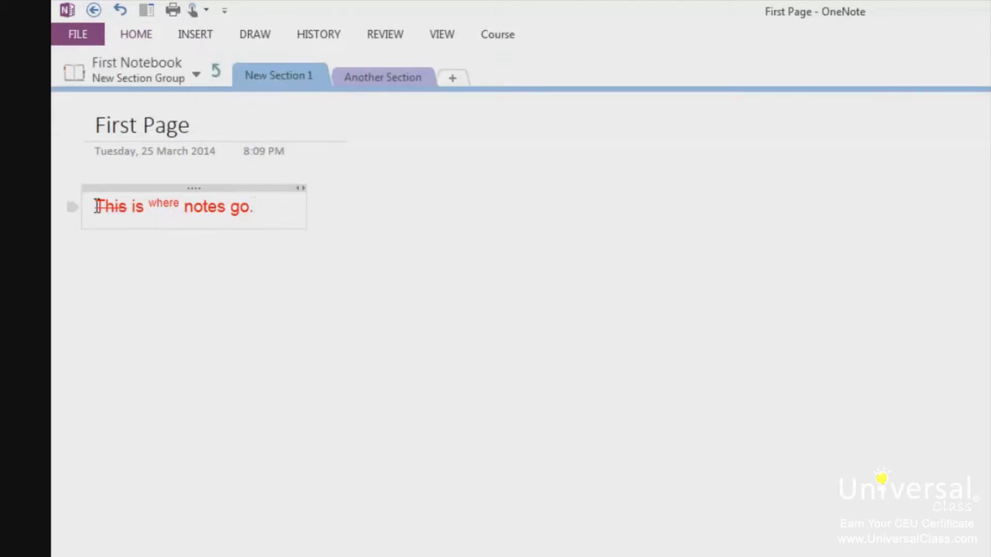
left_click(73, 207)
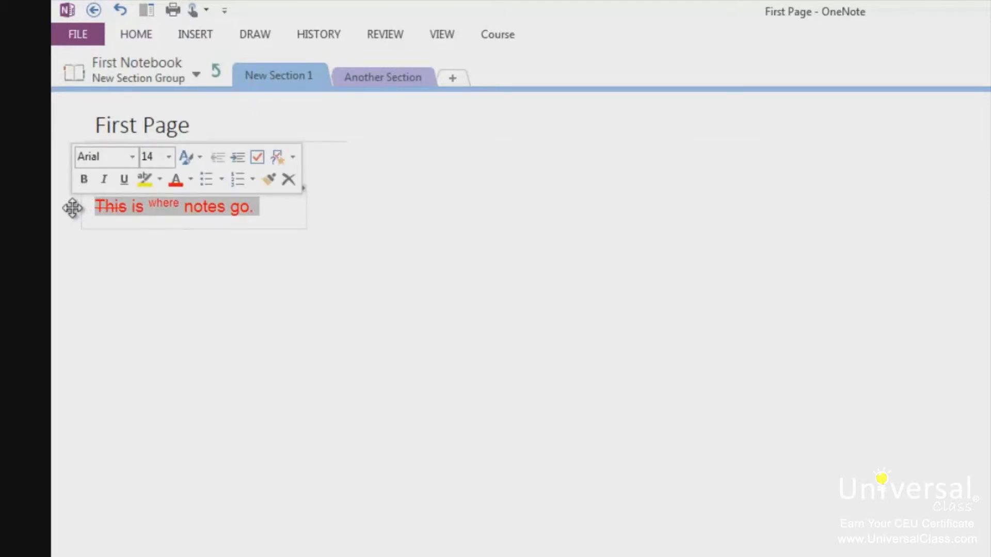
left_click(133, 35)
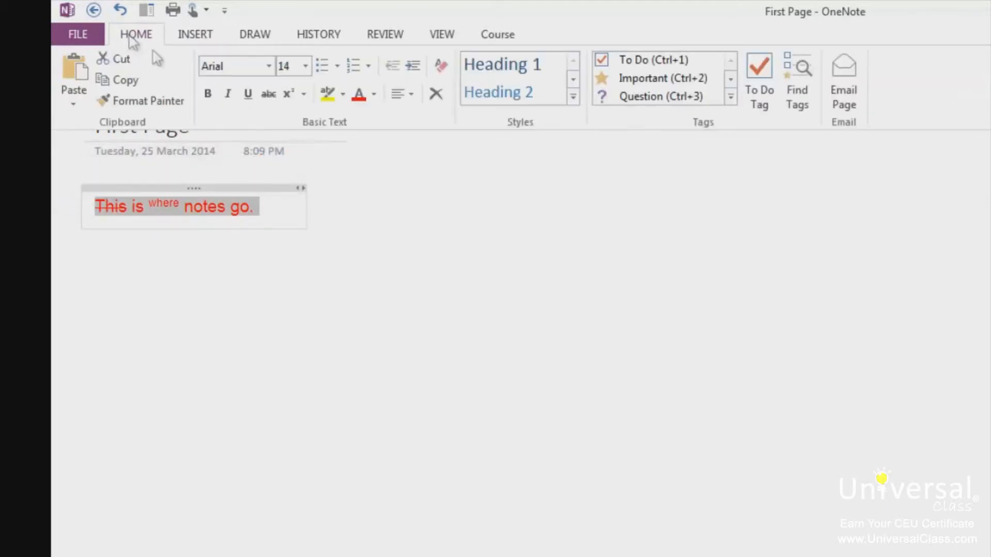
left_click(412, 94)
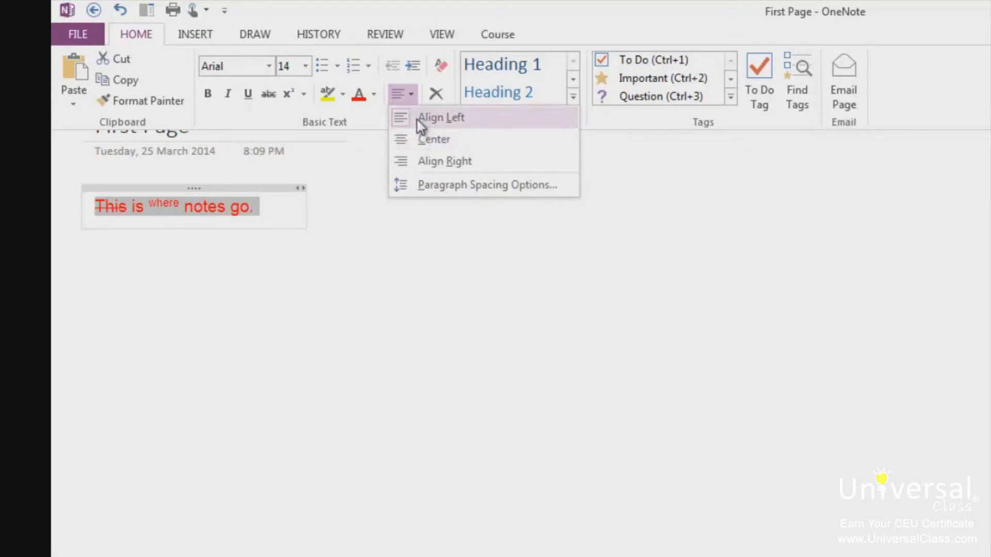
left_click(441, 144)
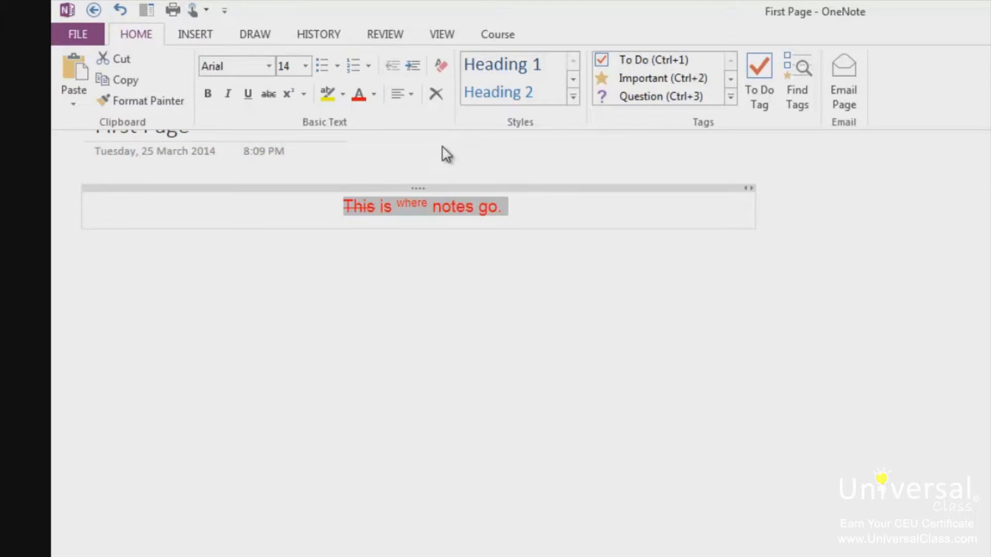
- Start a bulleted list with the large solid round bullet a few lines below the centered sentence
left_click(507, 207)
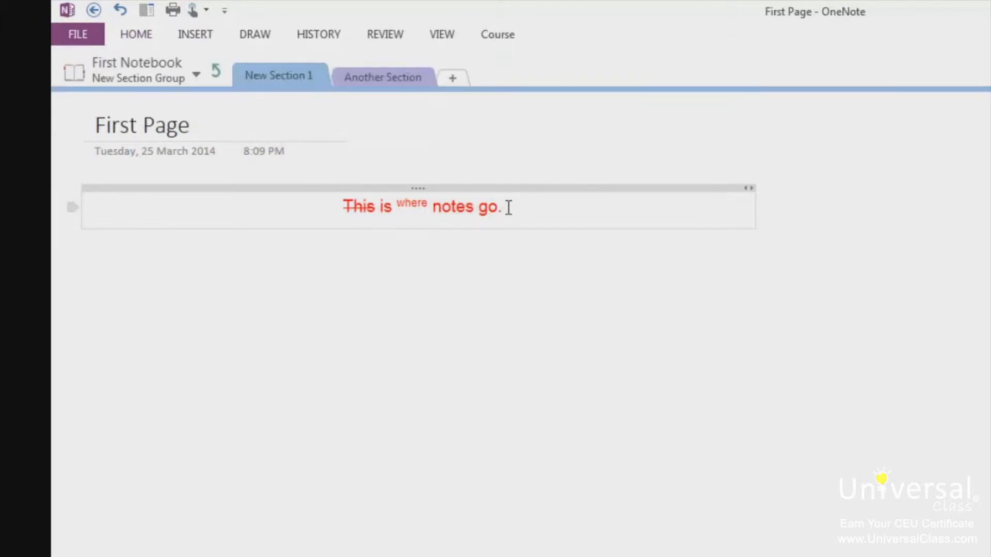
left_click(95, 279)
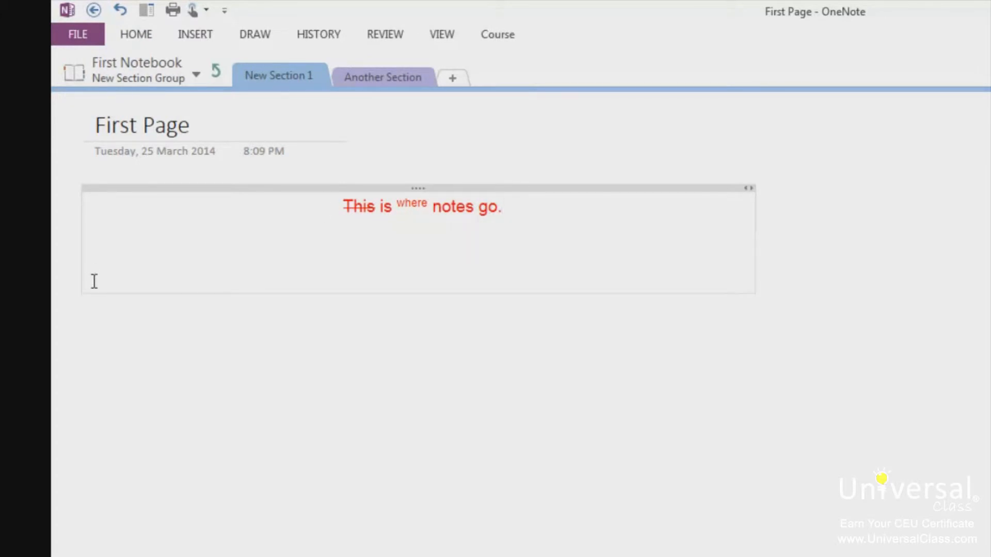
left_click(137, 36)
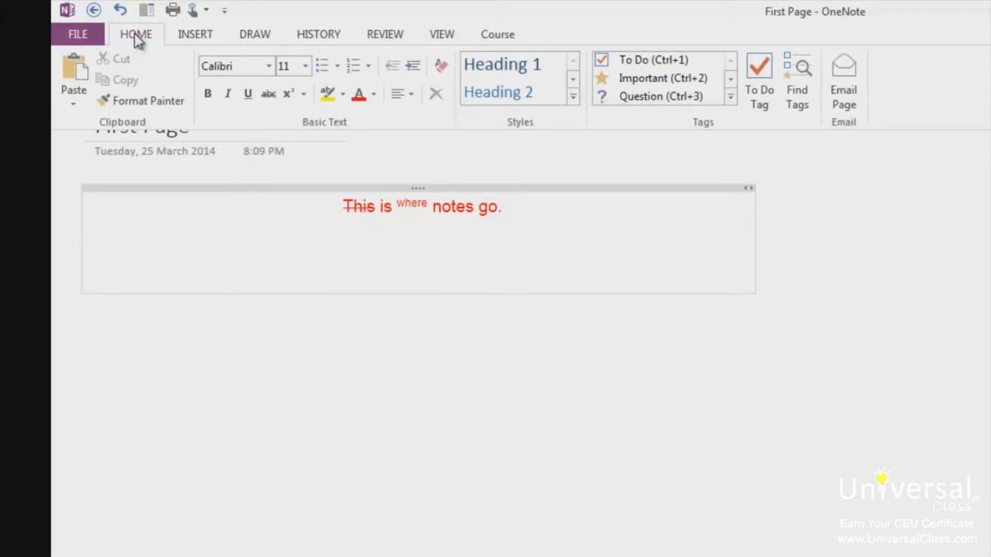
left_click(337, 66)
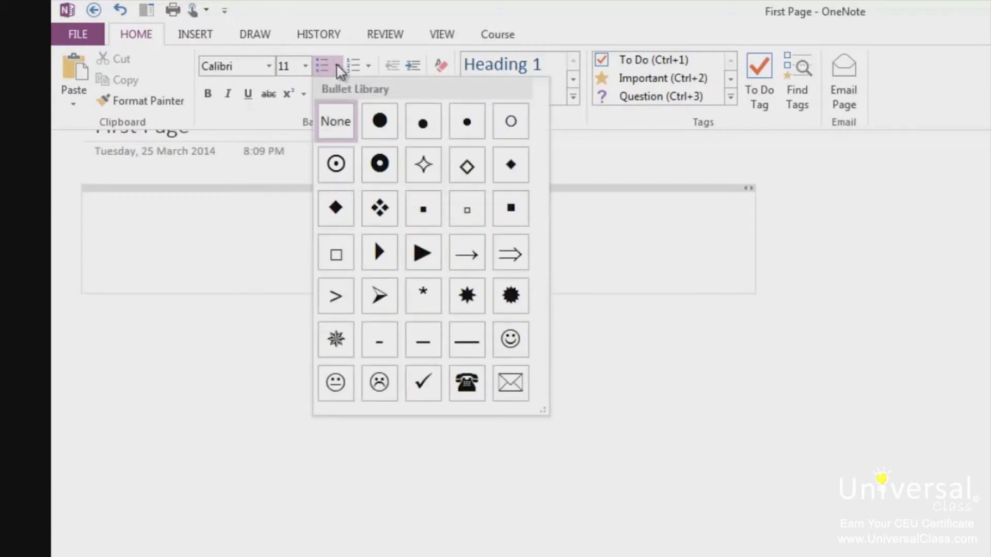
left_click(372, 122)
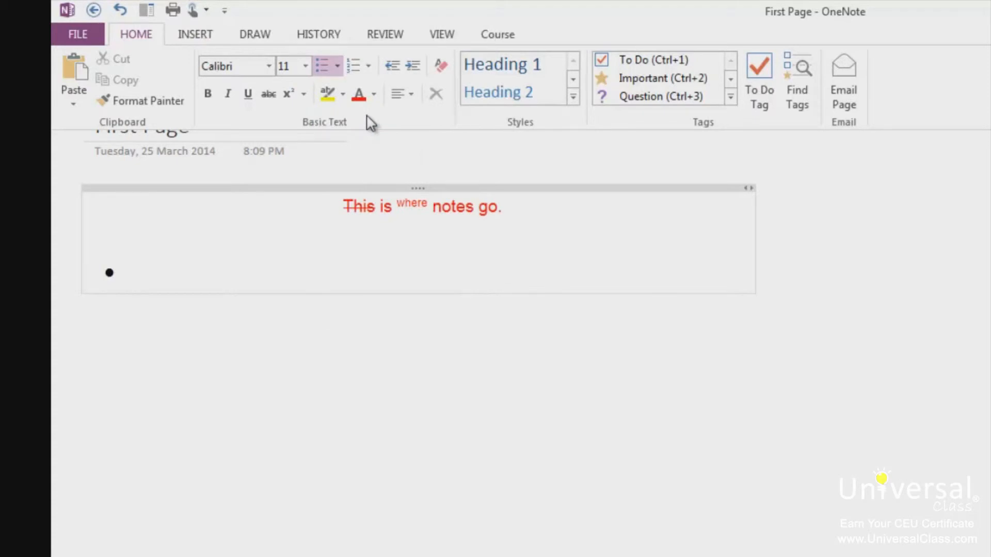
- Enter the bullet items "Text number one" and "Another line", and end the bulleted list on the following line
left_click(148, 279)
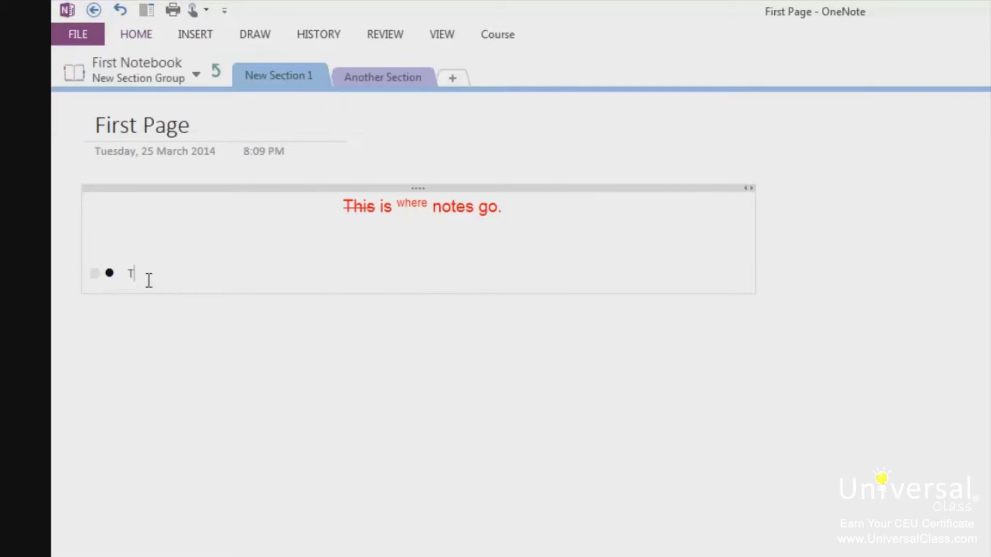
type("Text number one")
key("Return")
type("Another line")
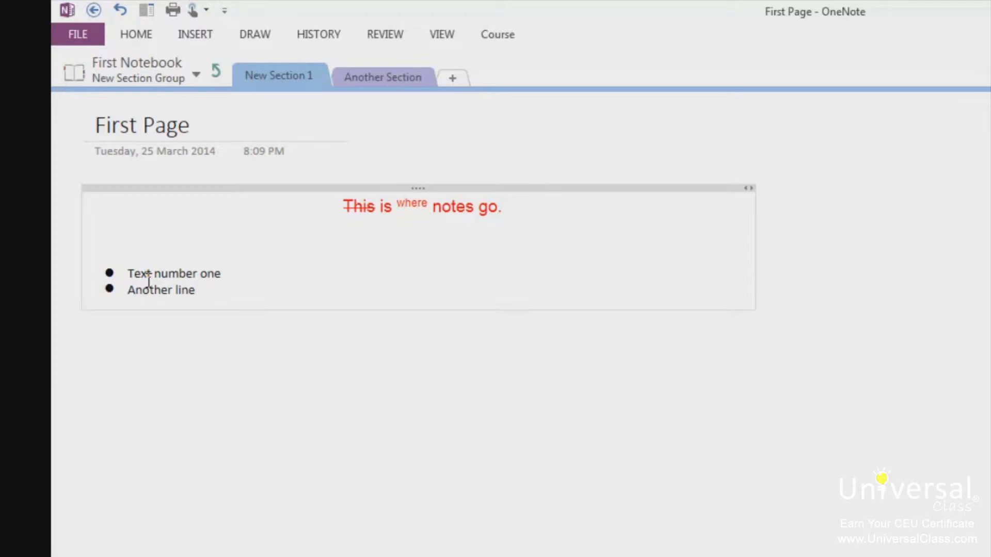
key("Return")
key("BackSpace")
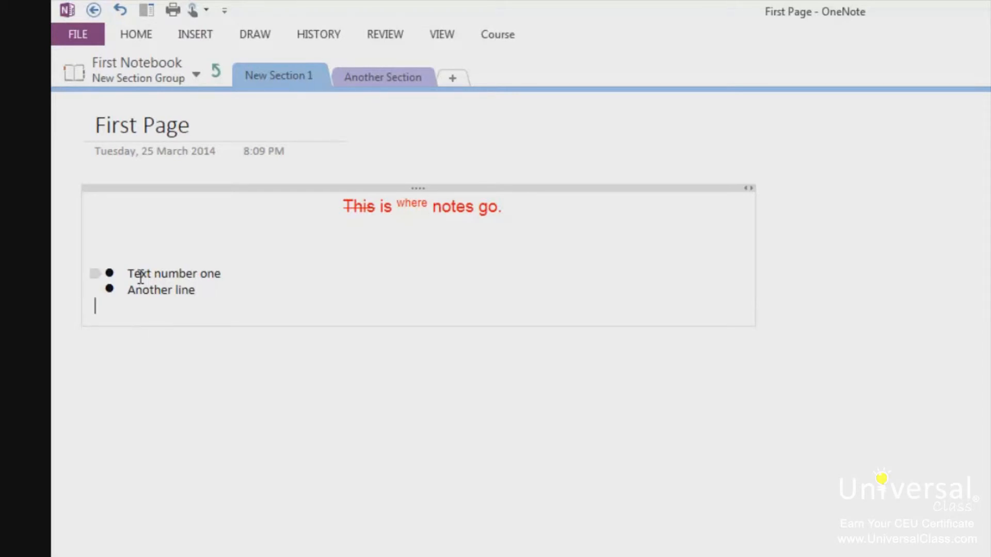
- Start a numbered list in the 1., 2., 3. format a few lines below the bulleted list
key("Return")
key("Return")
key("Return")
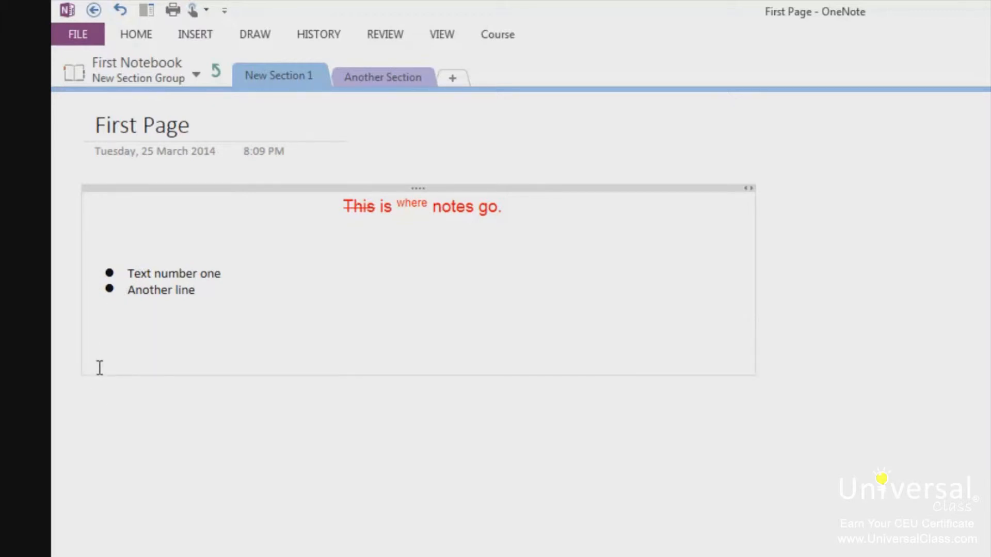
left_click(136, 38)
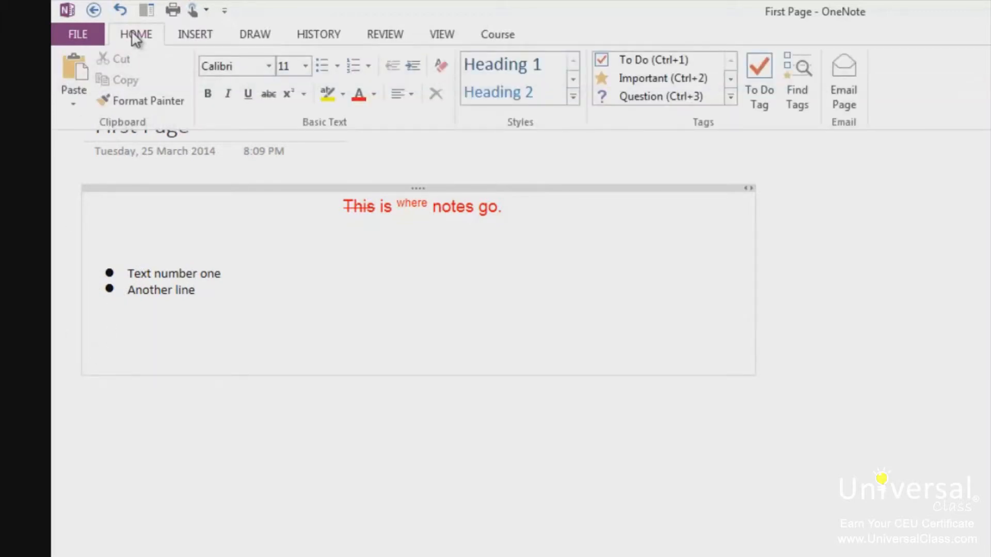
left_click(369, 66)
left_click(370, 66)
left_click(354, 66)
- Enter the numbered items "Item number one", "Next item" and "One more item", and end the numbered list
type("Item numb")
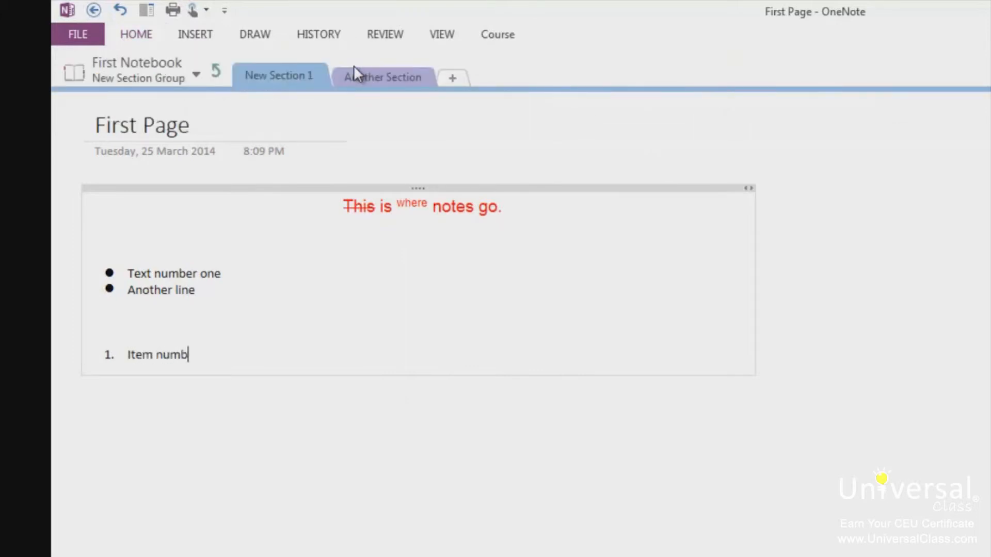
type("er one")
key("Return")
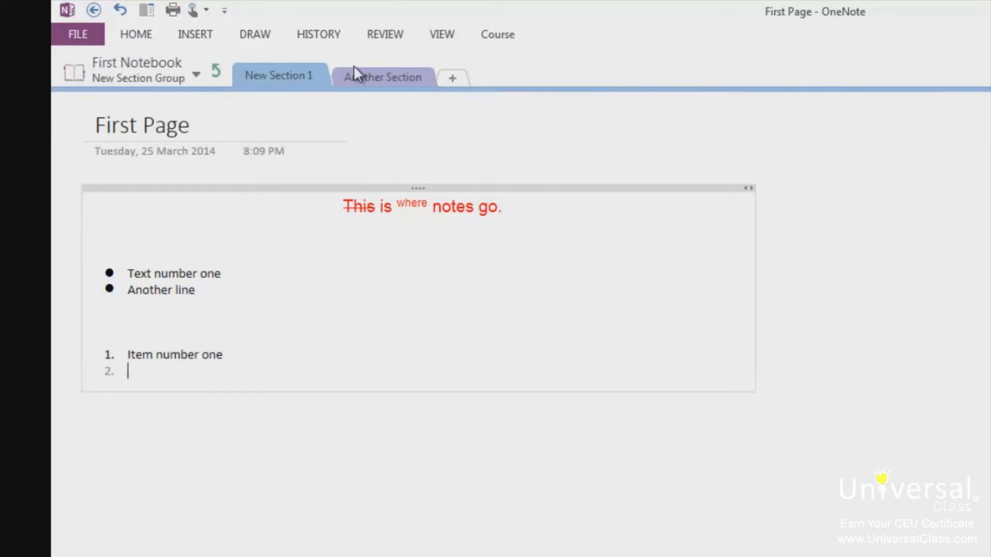
type("Next item")
key("Return")
type("One more item")
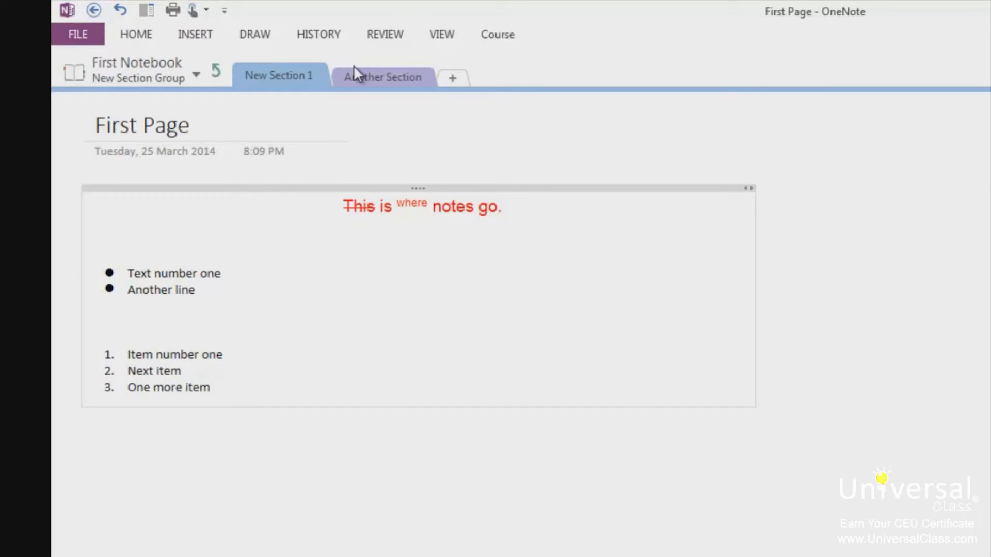
key("Return")
key("Return")
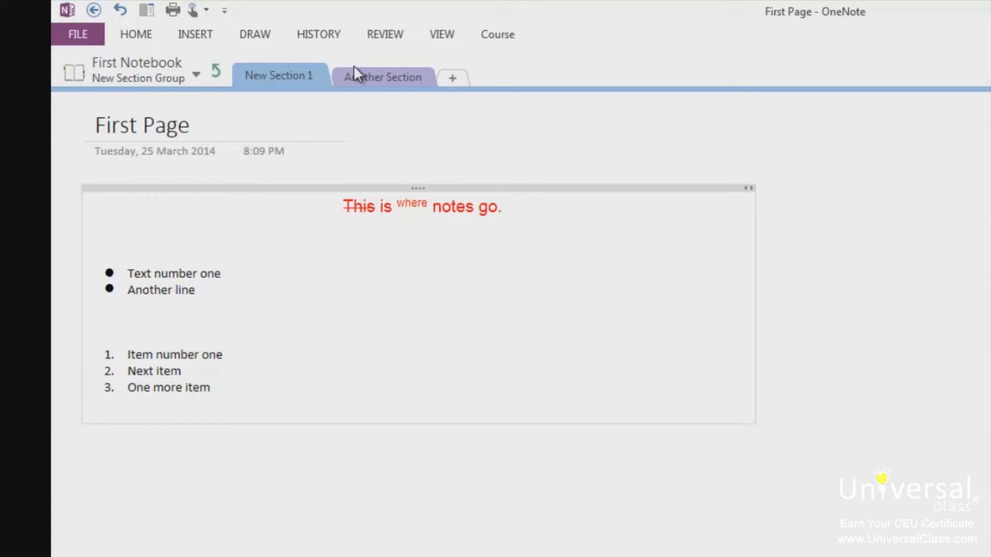
- Add the plain line "Some text that will be indented" below the numbered list
key("Return")
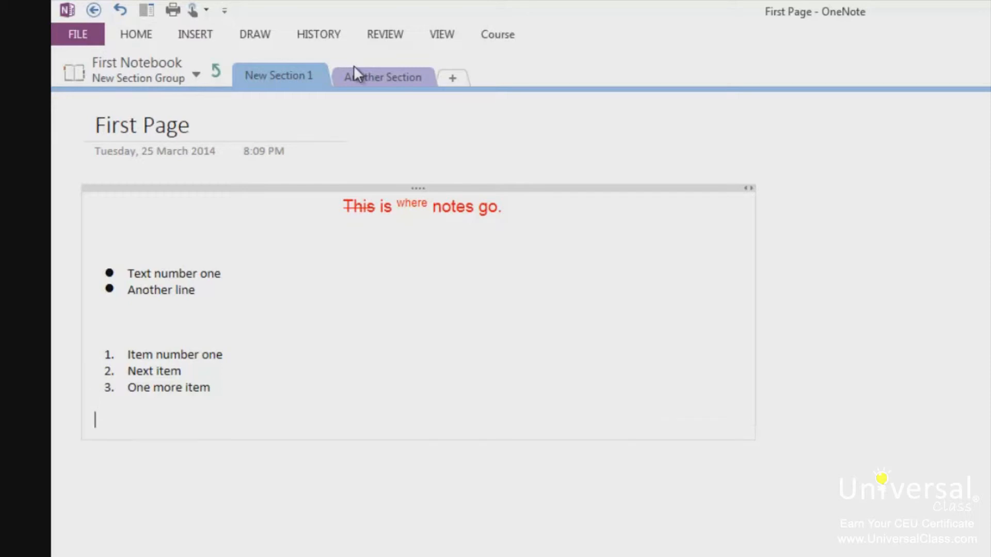
type("Some text that will bne")
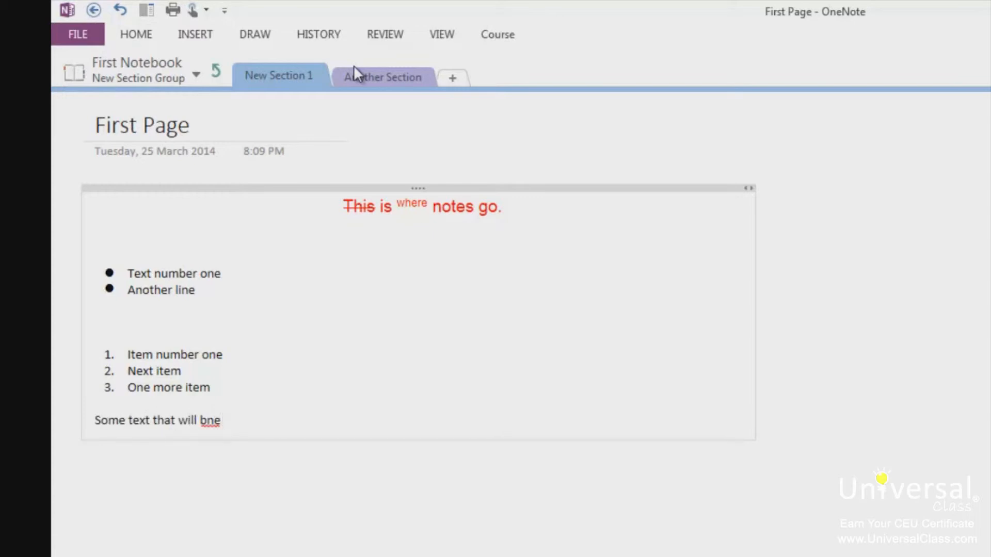
key("BackSpace")
key("BackSpace")
key("BackSpace")
type("e indented")
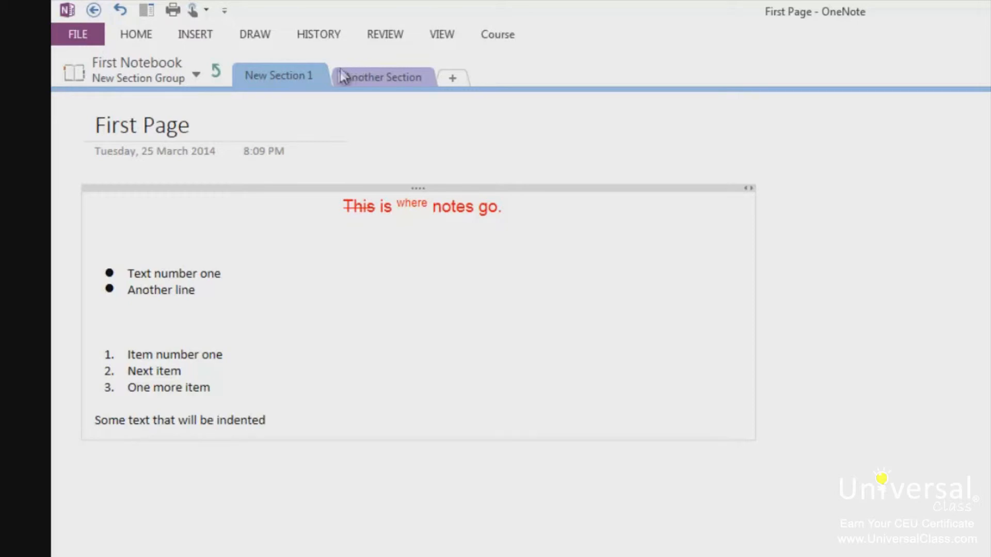
- Indent the line "Some text that will be indented" by two levels, and decrease its indent by two levels again
left_click_drag(265, 420, 73, 418)
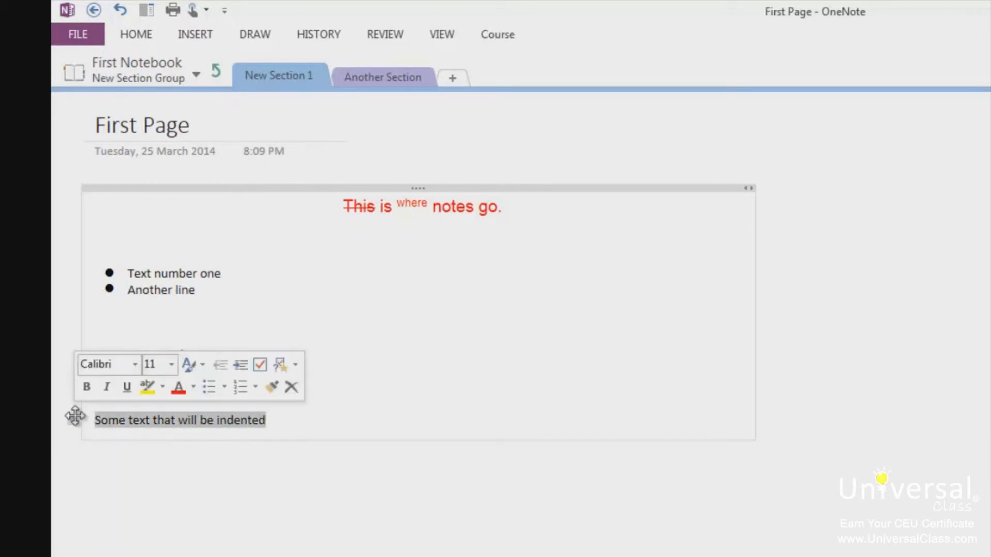
left_click(137, 36)
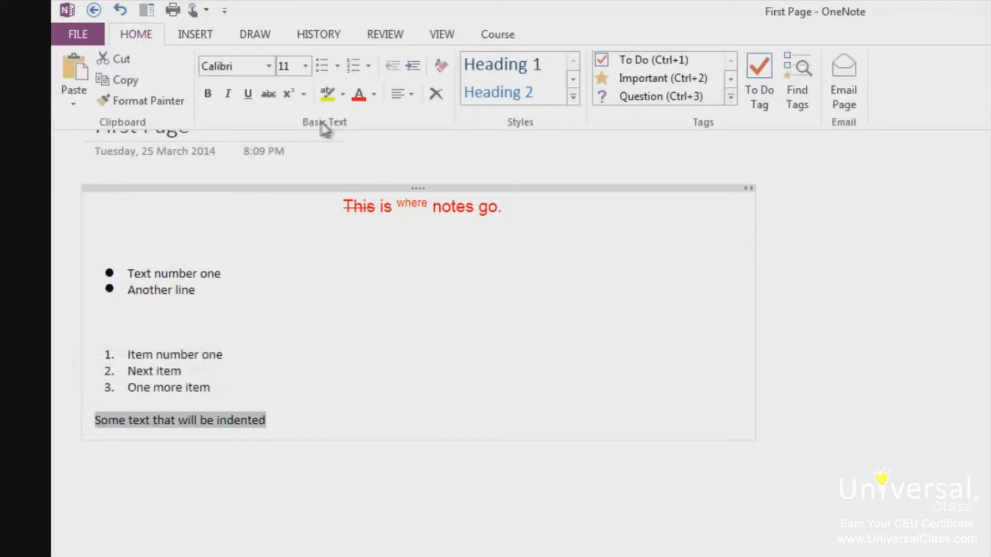
left_click(413, 67)
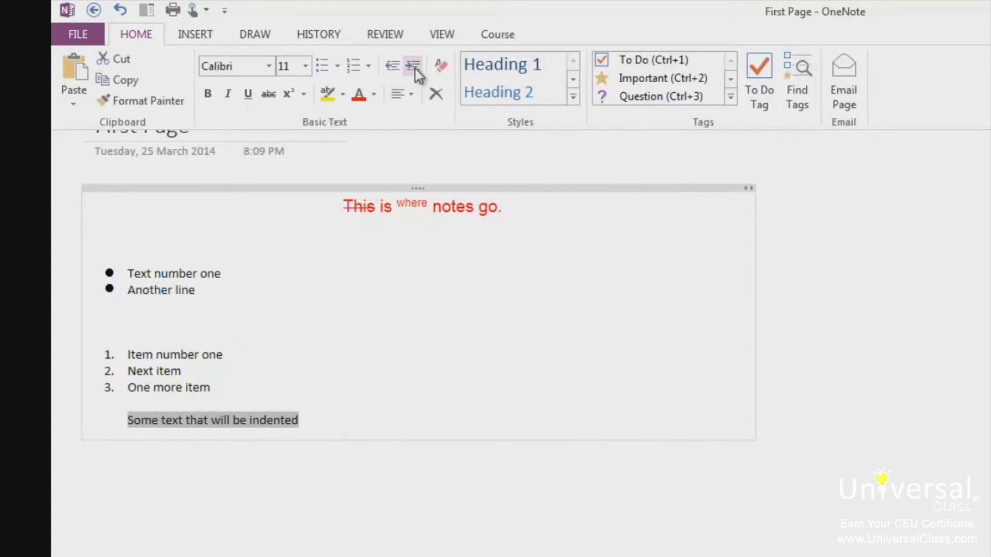
left_click(414, 68)
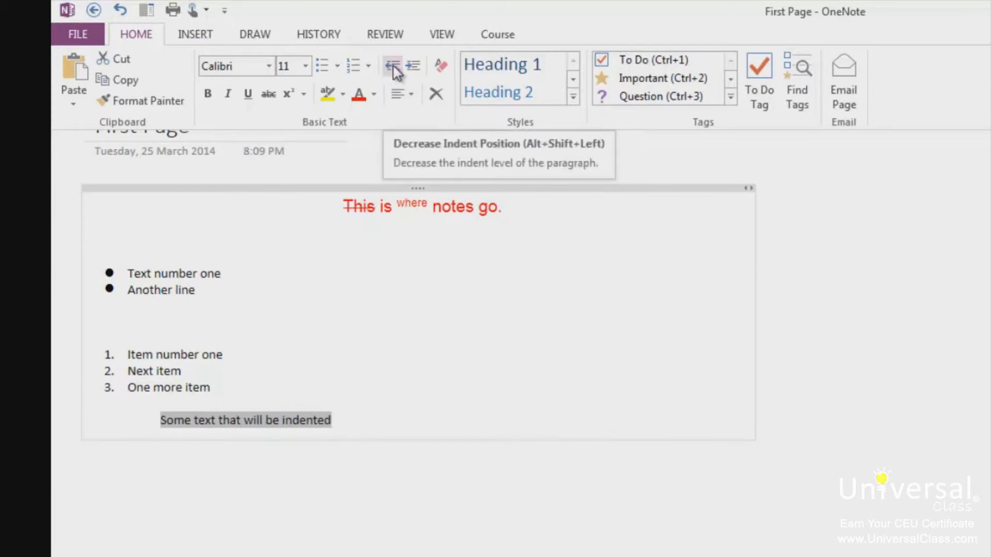
left_click(394, 67)
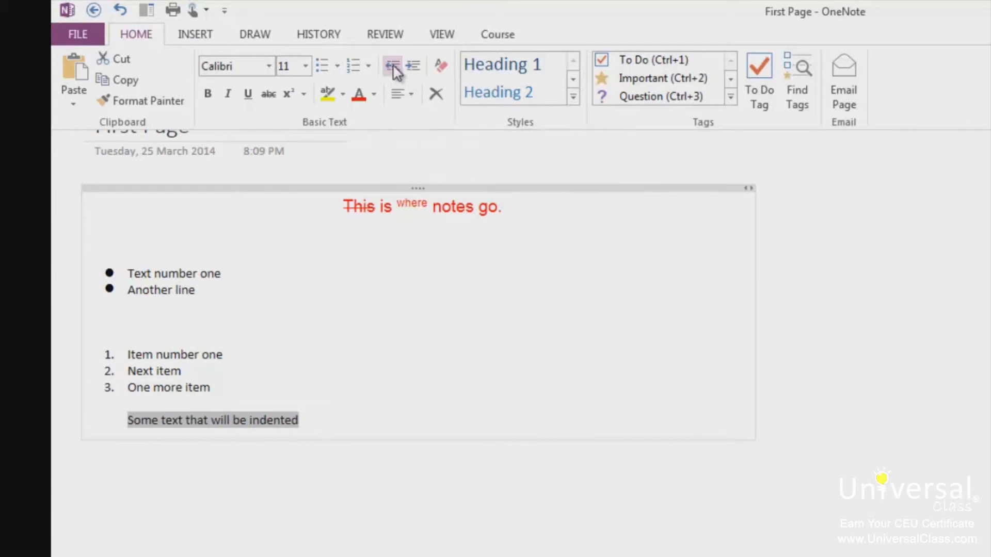
left_click(395, 69)
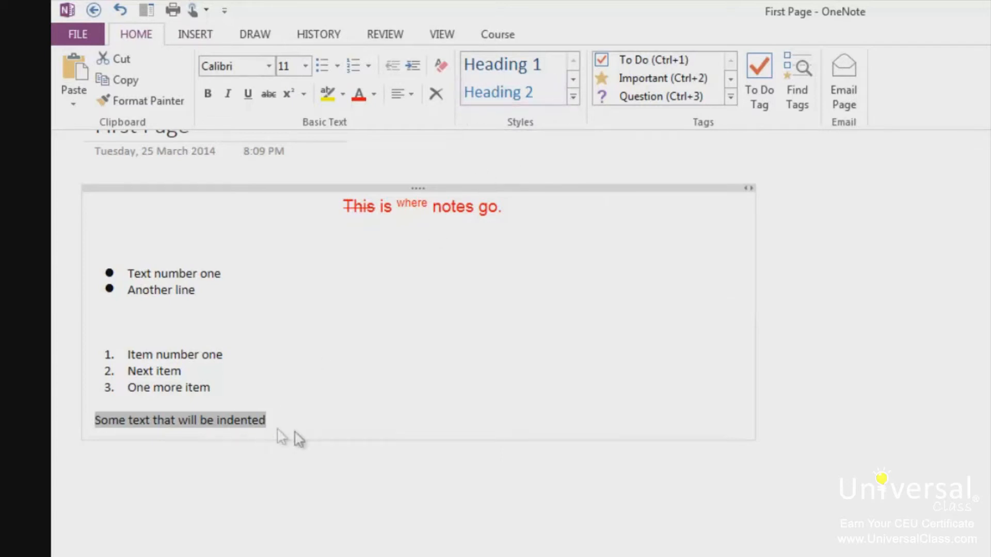
- Apply the Heading 2 style to the line "Some text that will be indented" and deselect it
left_click(527, 95)
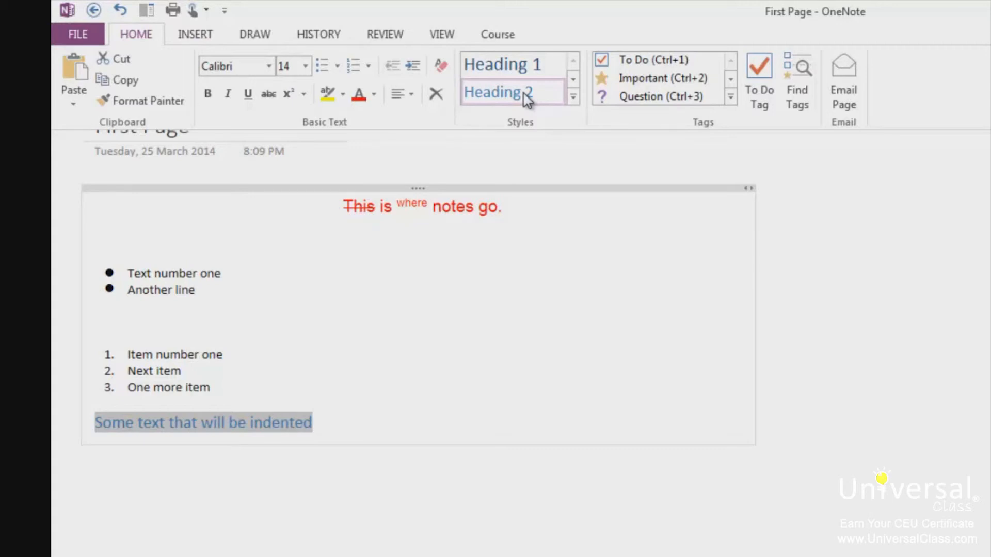
key("ctrl+F1")
left_click(323, 421)
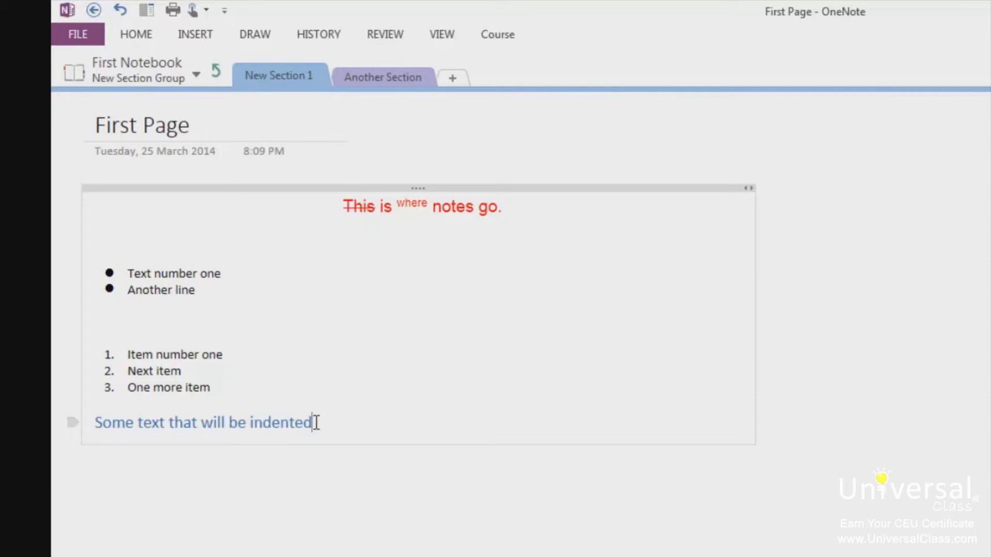
- Copy the whole line "Some text that will be indented"
left_click_drag(316, 422, 93, 427)
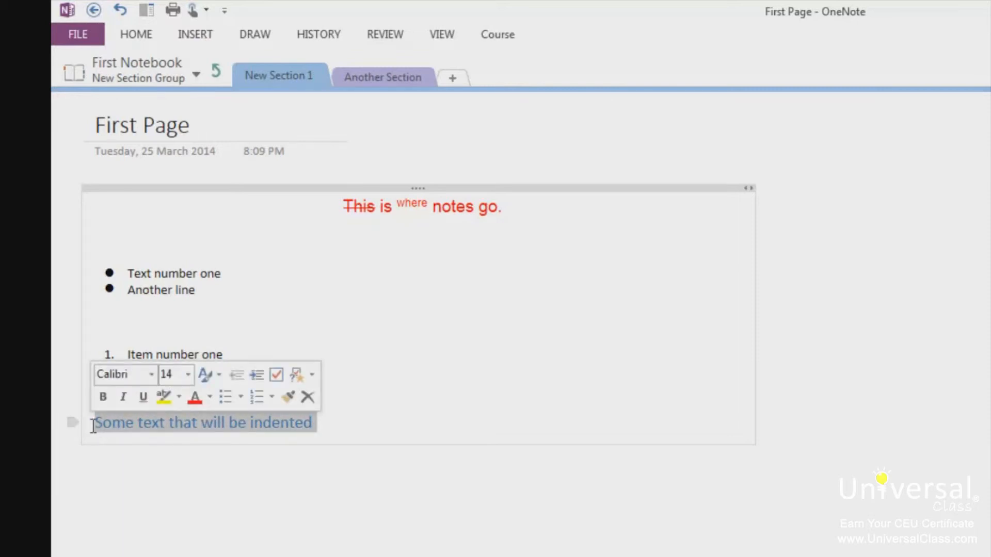
right_click(166, 424)
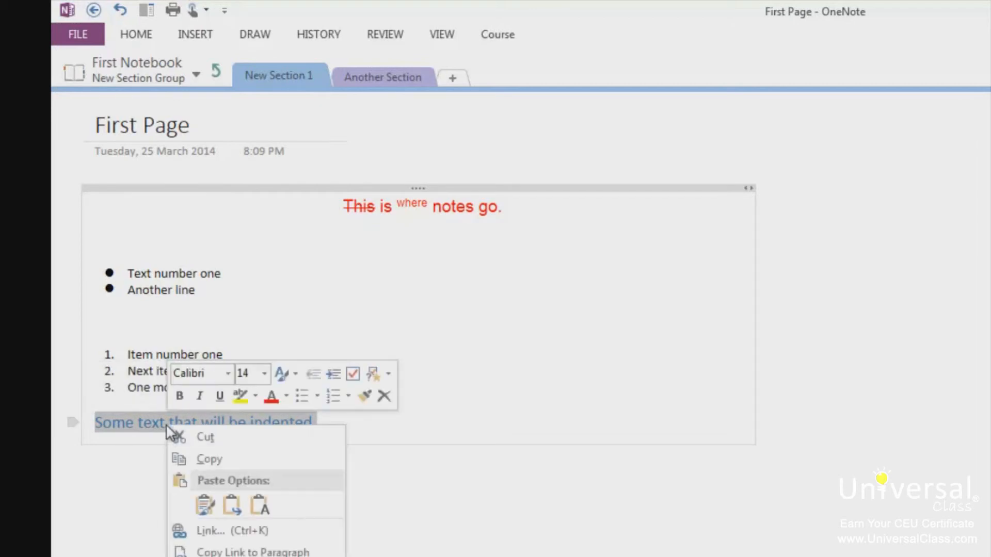
left_click(212, 460)
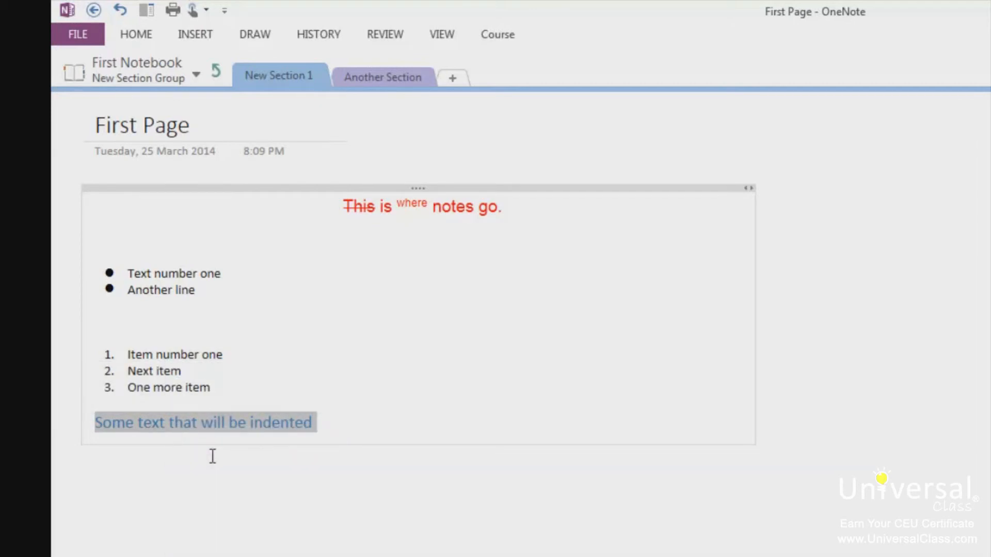
- Paste the copied line a few lines below the original, keeping its source formatting
left_click(160, 513)
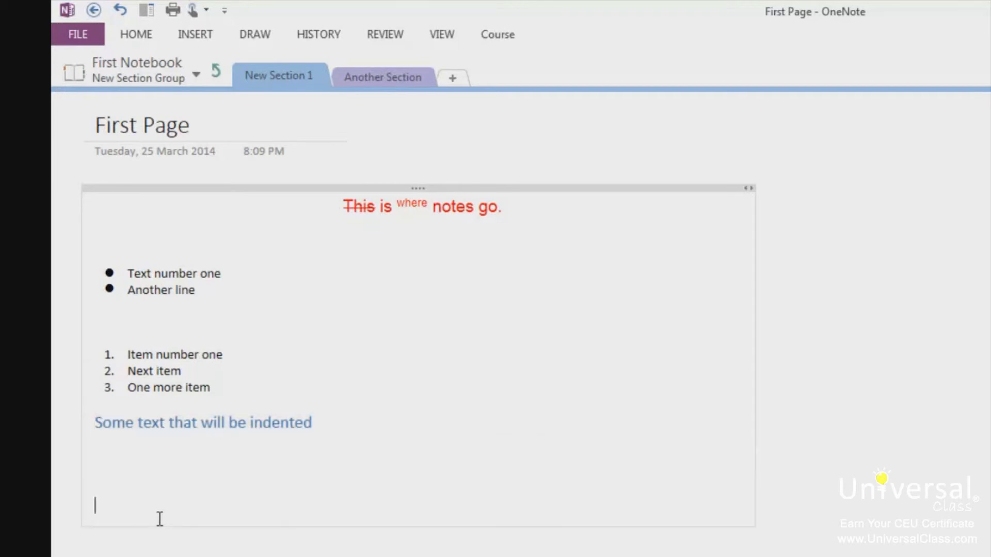
right_click(335, 505)
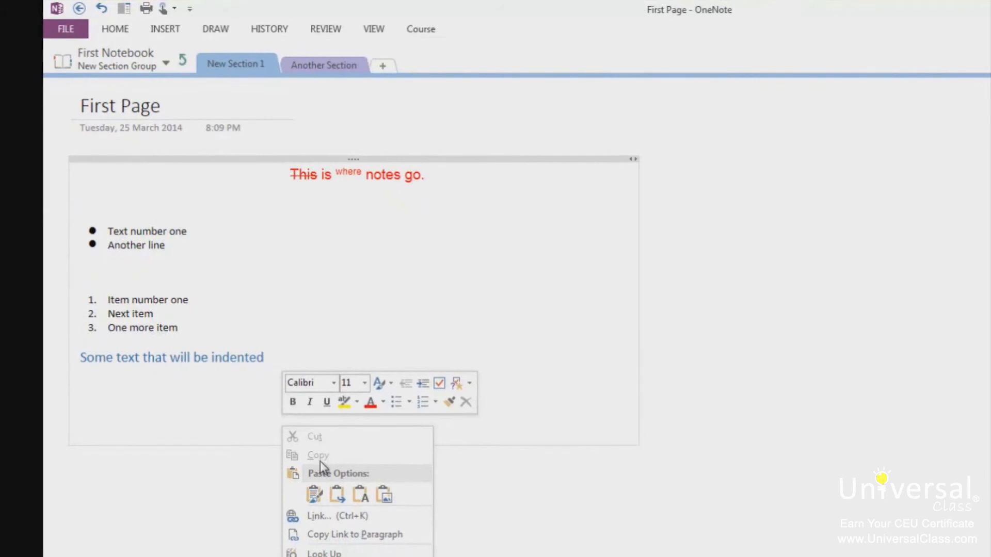
left_click(115, 31)
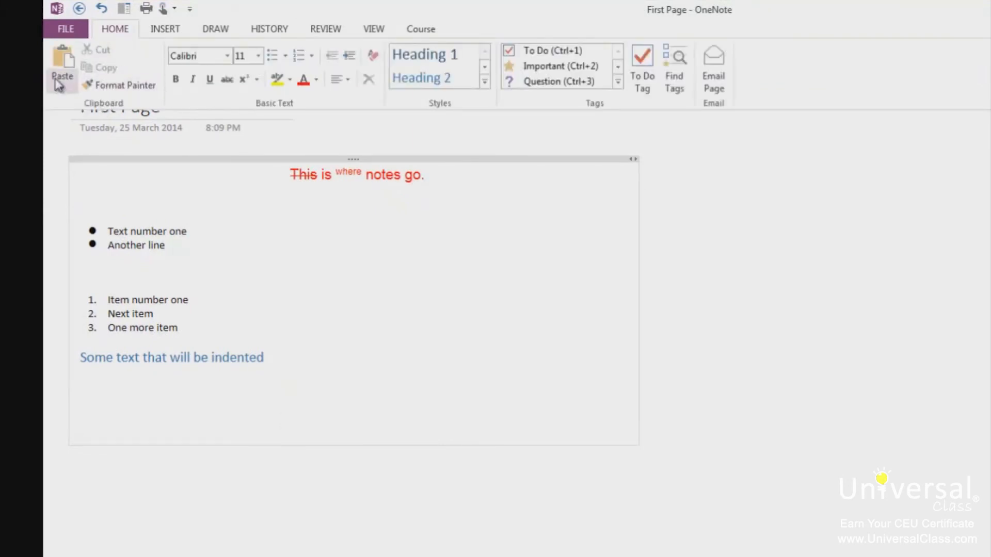
left_click(102, 424)
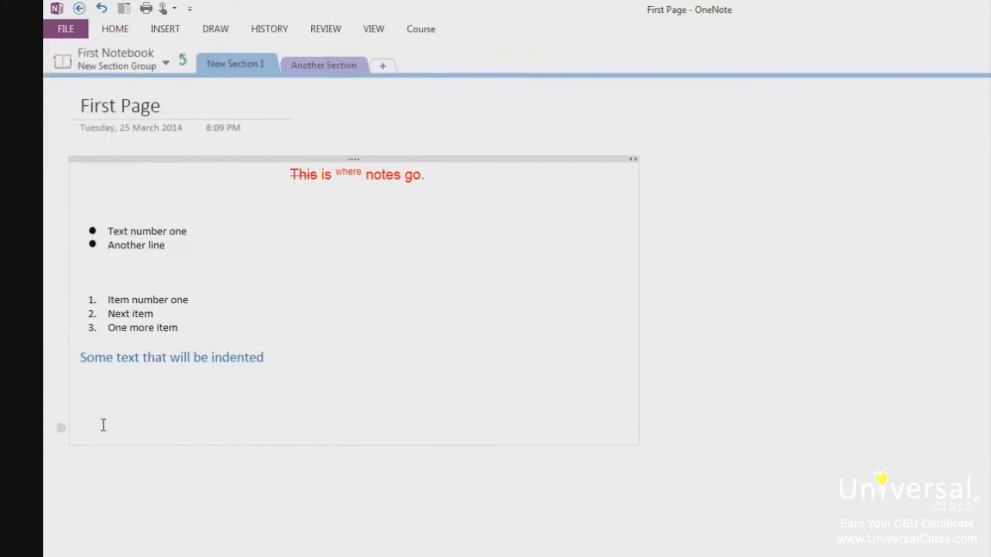
right_click(102, 425)
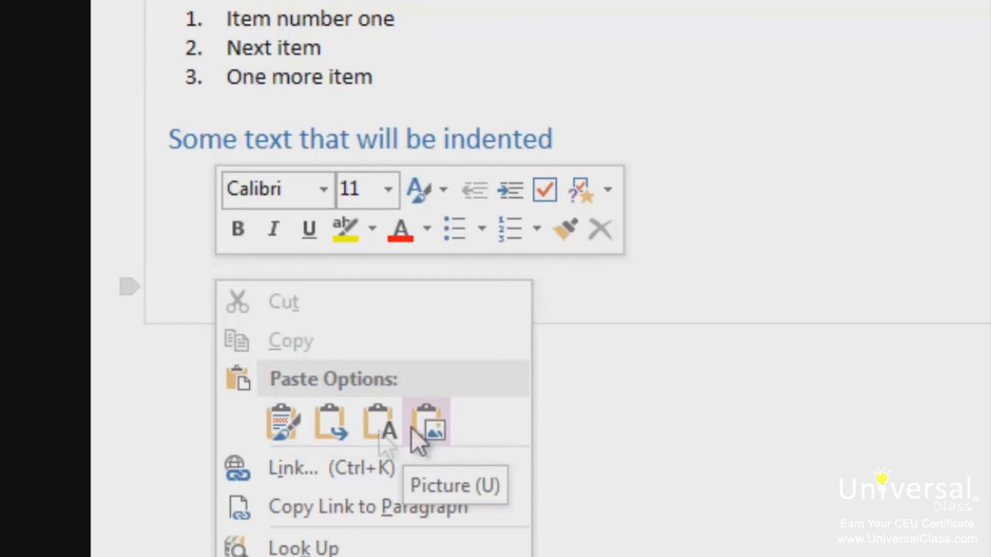
left_click(277, 434)
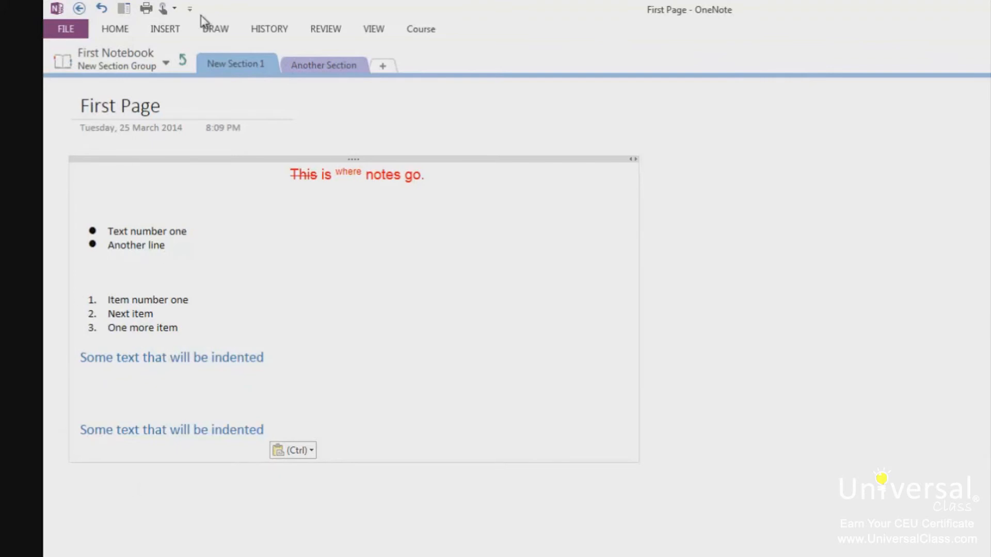
- Choose the thin black pen for drawing, and switch back to the Type mode for selecting and typing text
left_click(216, 31)
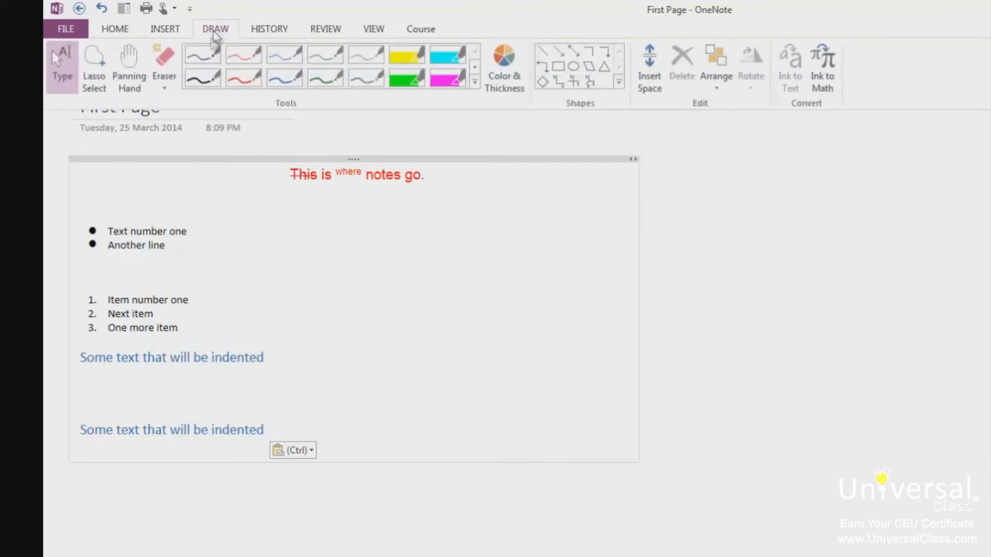
left_click(202, 57)
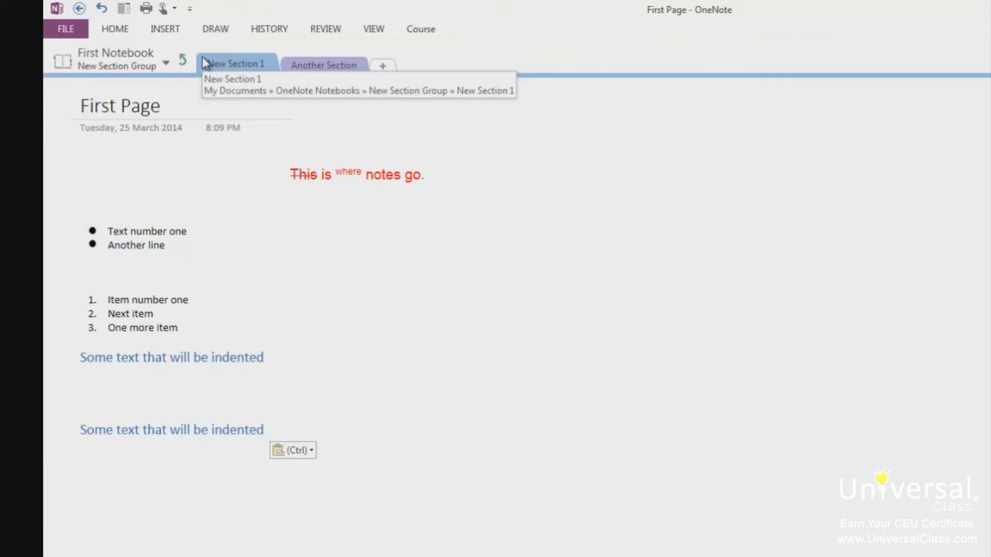
left_click(214, 30)
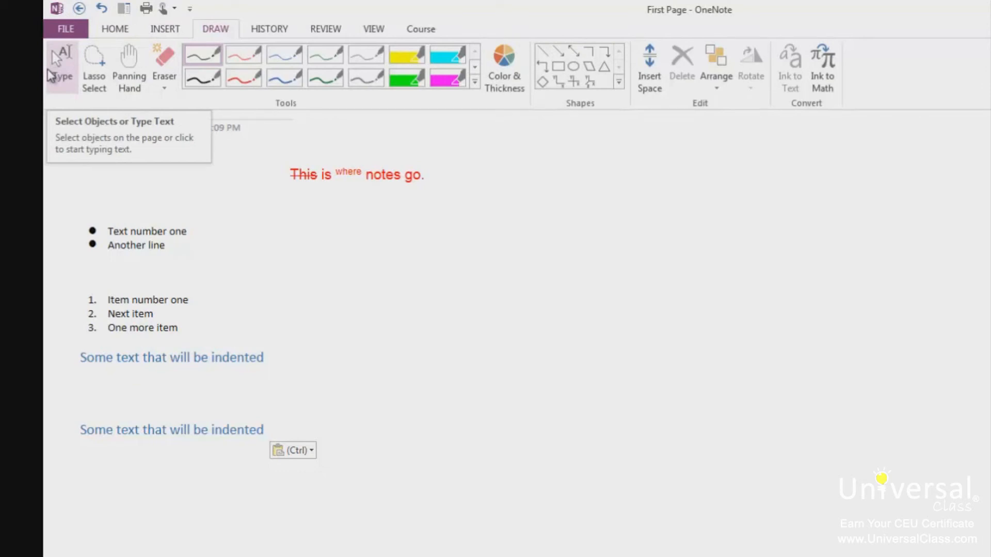
left_click(50, 75)
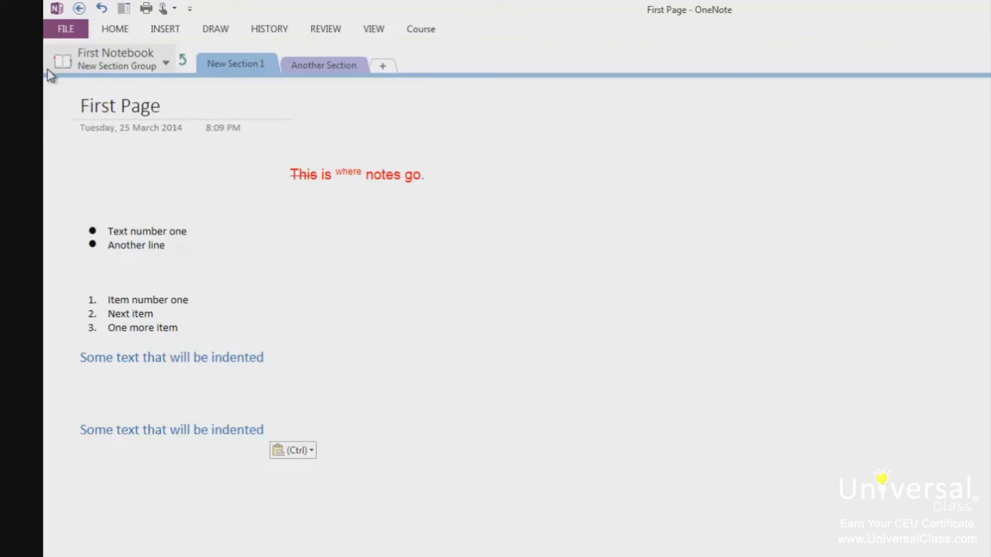
- Handwrite the word "Hello" with the thin black pen in the blank area beside the notes
left_click(216, 31)
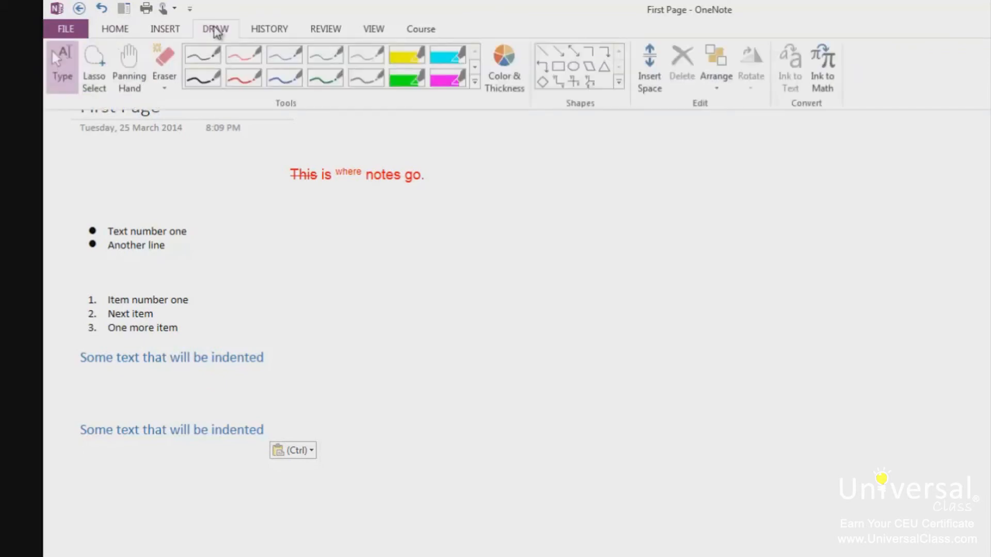
left_click(207, 55)
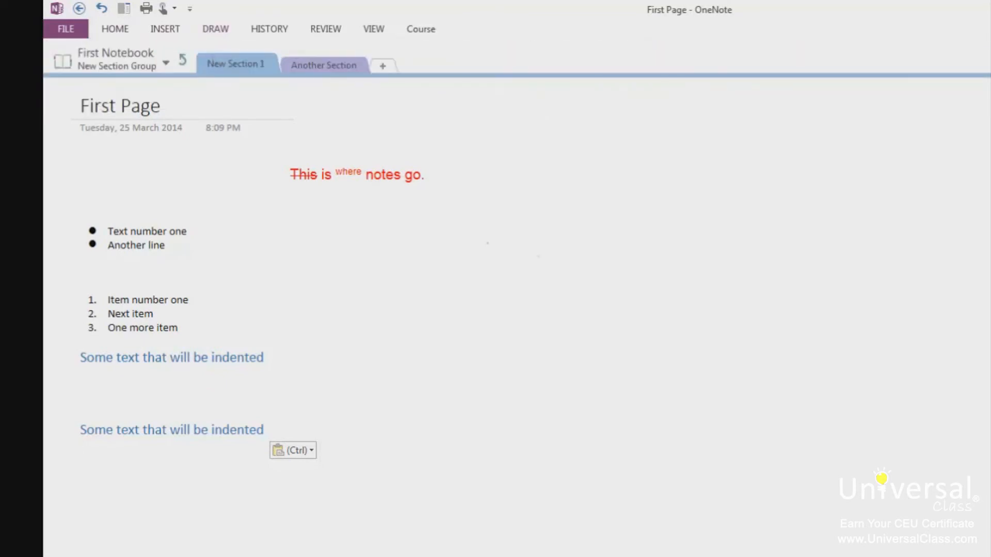
left_click_drag(545, 221, 539, 331)
left_click_drag(541, 285, 611, 291)
left_click_drag(609, 234, 609, 365)
mouse_move(621, 322)
left_mouse_down()
mouse_move(639, 323)
mouse_move(630, 345)
mouse_move(691, 348)
left_mouse_up()
left_click_drag(743, 245, 755, 368)
left_click_drag(805, 247, 804, 355)
mouse_move(881, 313)
left_mouse_down()
mouse_move(865, 313)
mouse_move(878, 316)
left_mouse_up()
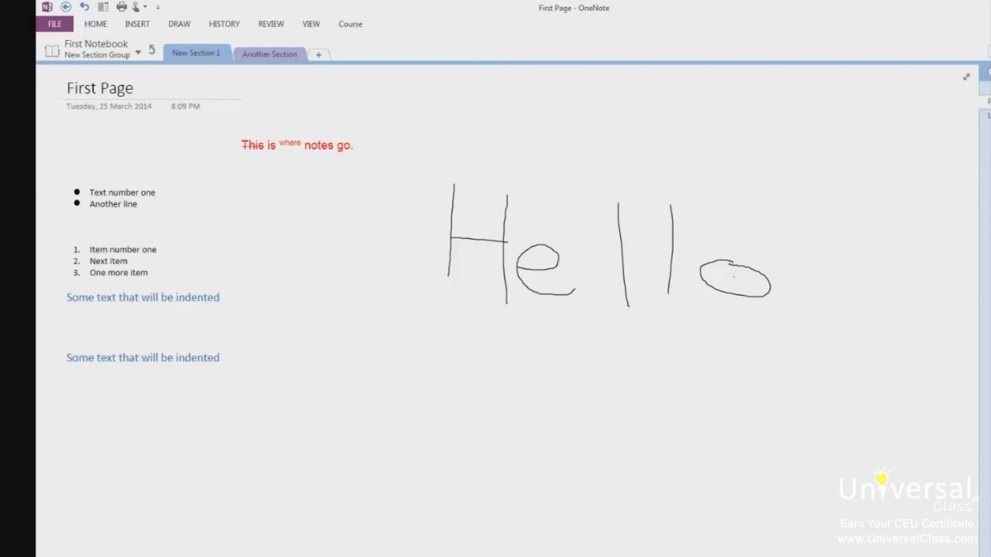
- Select all strokes of the handwritten "Hello" and delete them
mouse_move(826, 347)
left_mouse_down()
mouse_move(534, 227)
mouse_move(448, 171)
left_mouse_up()
left_click(181, 25)
key("Delete")
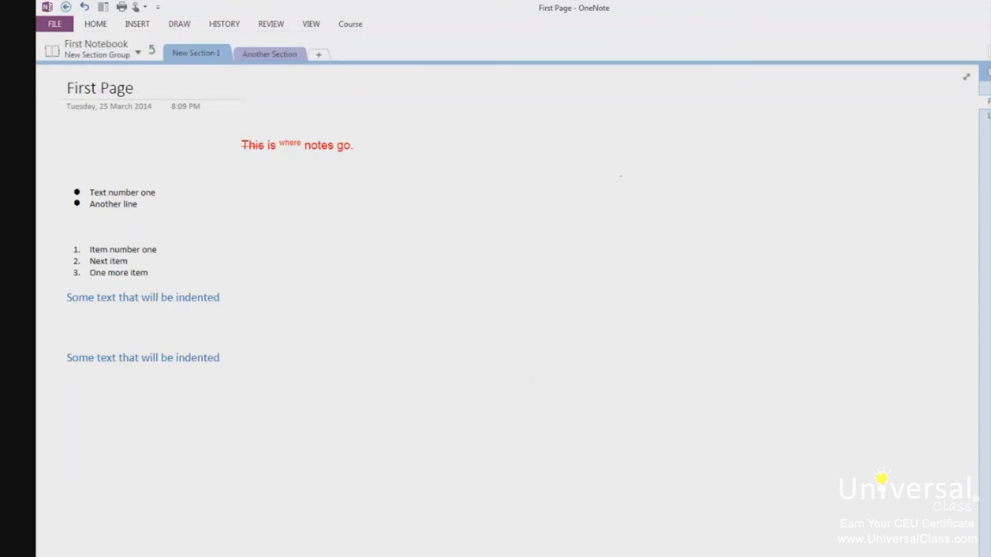
- Handwrite the word "HeLLo" again with the thin black pen, farther from the typed notes in the blank area
left_click_drag(618, 184, 608, 272)
mouse_move(614, 230)
left_mouse_down()
mouse_move(663, 231)
mouse_move(656, 273)
mouse_move(720, 251)
mouse_move(702, 272)
mouse_move(740, 272)
left_mouse_up()
mouse_move(767, 196)
left_mouse_down()
mouse_move(767, 239)
mouse_move(808, 289)
left_mouse_up()
mouse_move(838, 198)
left_mouse_down()
mouse_move(816, 284)
mouse_move(872, 290)
left_mouse_up()
mouse_move(931, 242)
left_mouse_down()
mouse_move(956, 251)
mouse_move(933, 243)
left_mouse_up()
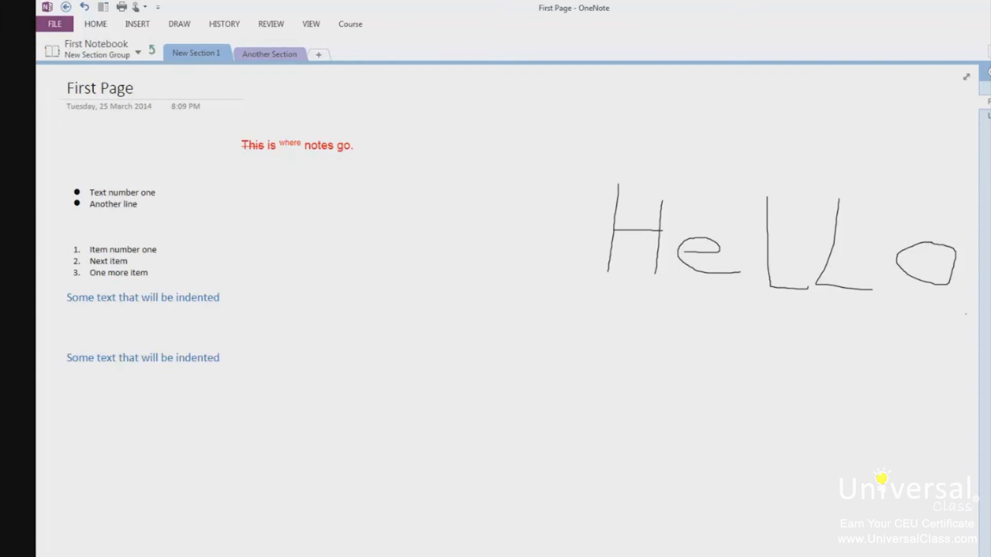
- Switch to Type mode, select all strokes of the handwritten "HeLLo", and treat the selected ink as Handwriting
left_click(182, 26)
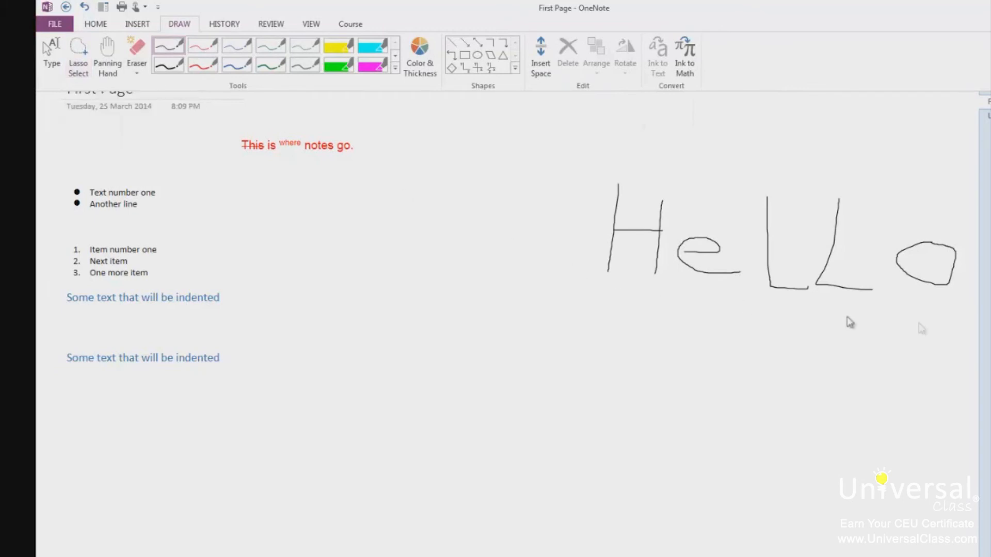
left_click(50, 55)
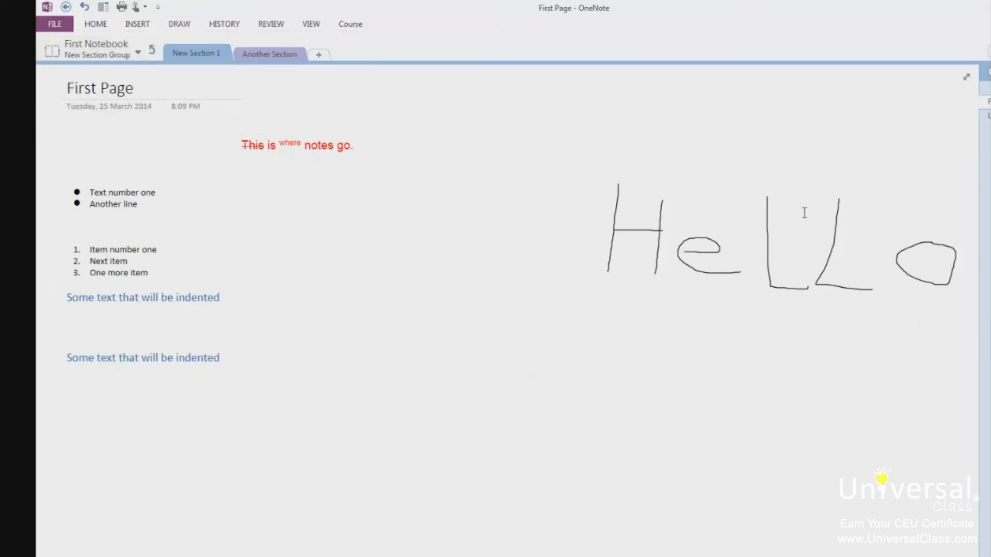
mouse_move(967, 327)
left_mouse_down()
mouse_move(725, 181)
mouse_move(569, 162)
left_mouse_up()
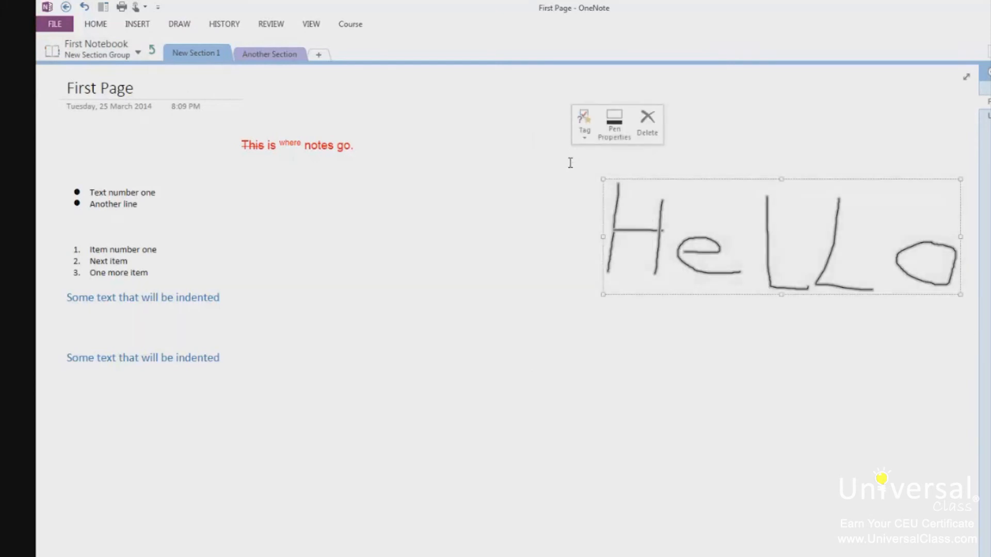
left_click(182, 25)
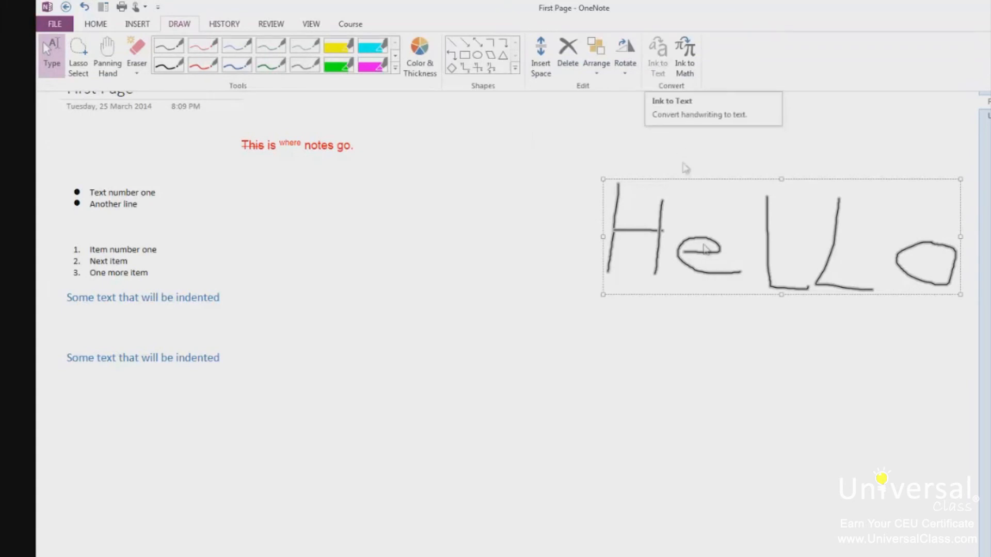
right_click(680, 255)
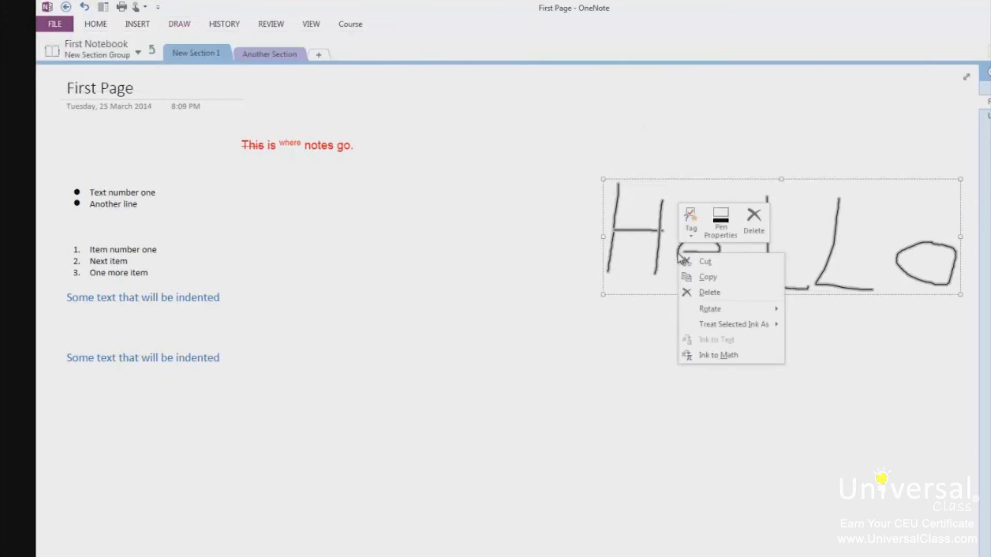
mouse_move(741, 331)
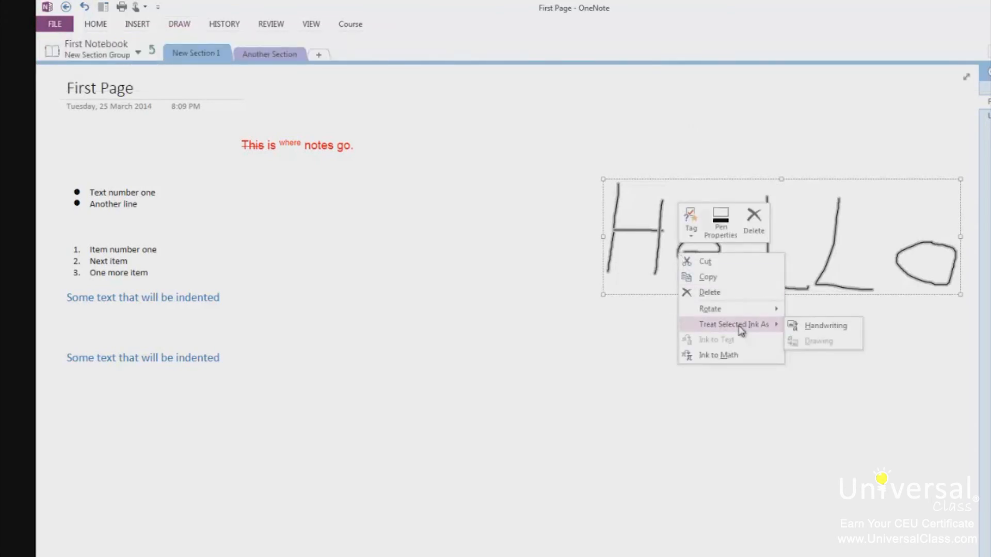
left_click(826, 326)
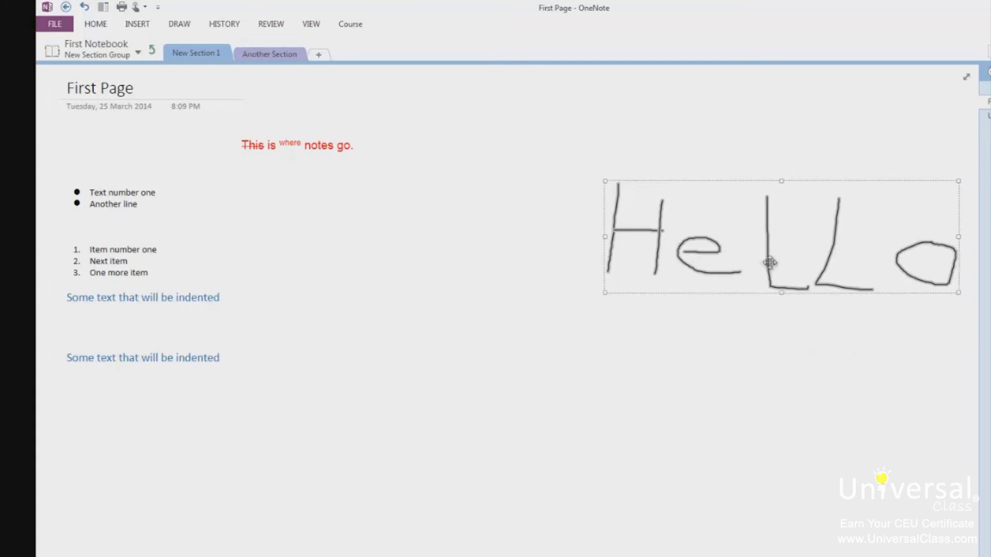
left_click(675, 313)
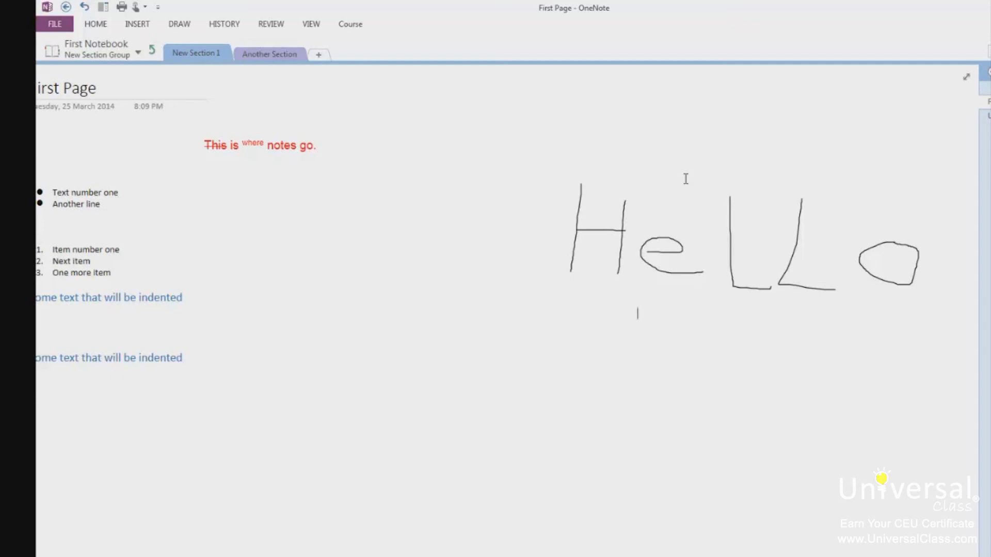
- Calculate 54325/25= in a new note below the handwritten word
left_click(553, 357)
type("543")
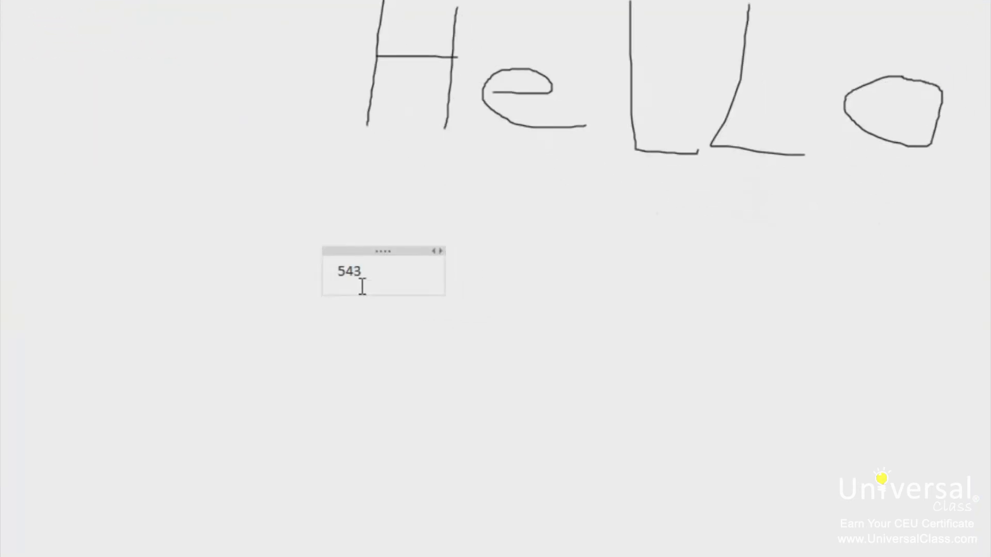
type("25/25=")
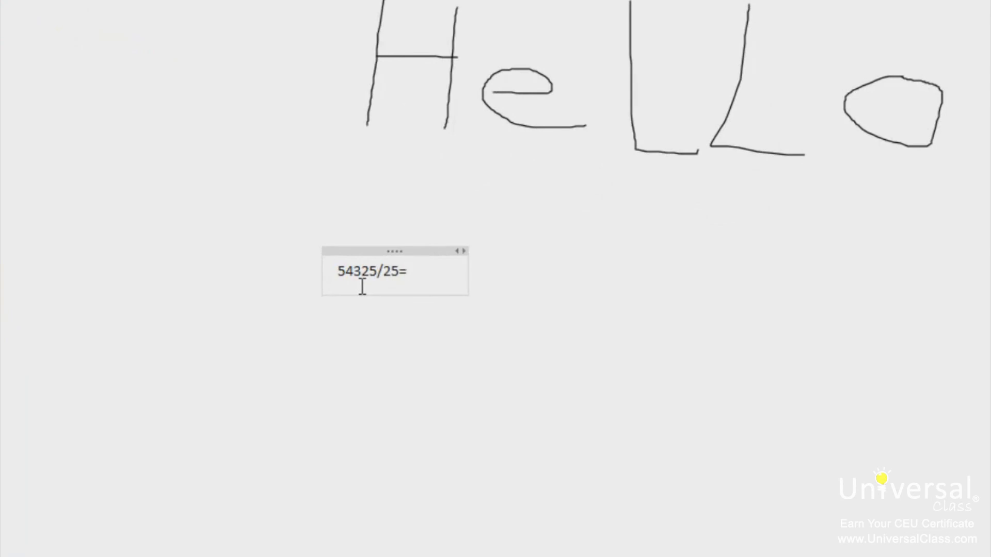
key("Return")
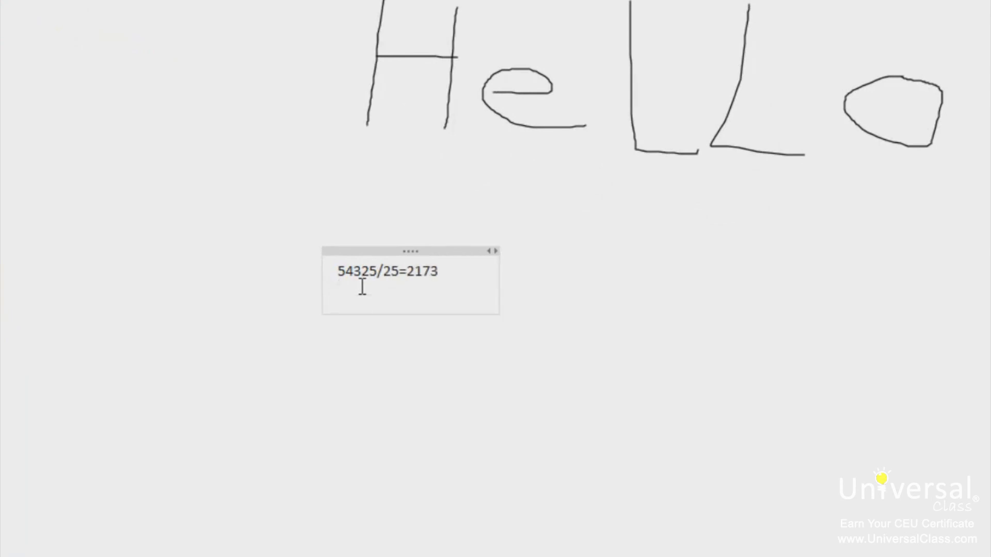
- Enter the operator symbols /*+- on the line below the calculation and delete them again
type("/")
key("BackSpace")
type("/*+-")
key("BackSpace")
key("BackSpace")
key("BackSpace")
key("BackSpace")
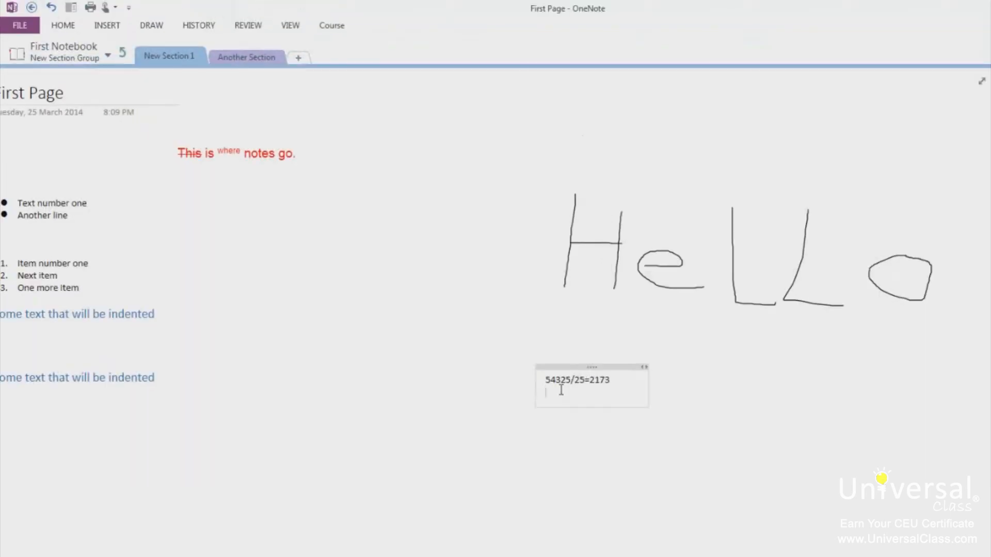
- Handwrite the equation 7 + 1 with Ink to Math and insert it below the division calculation
left_click(561, 449)
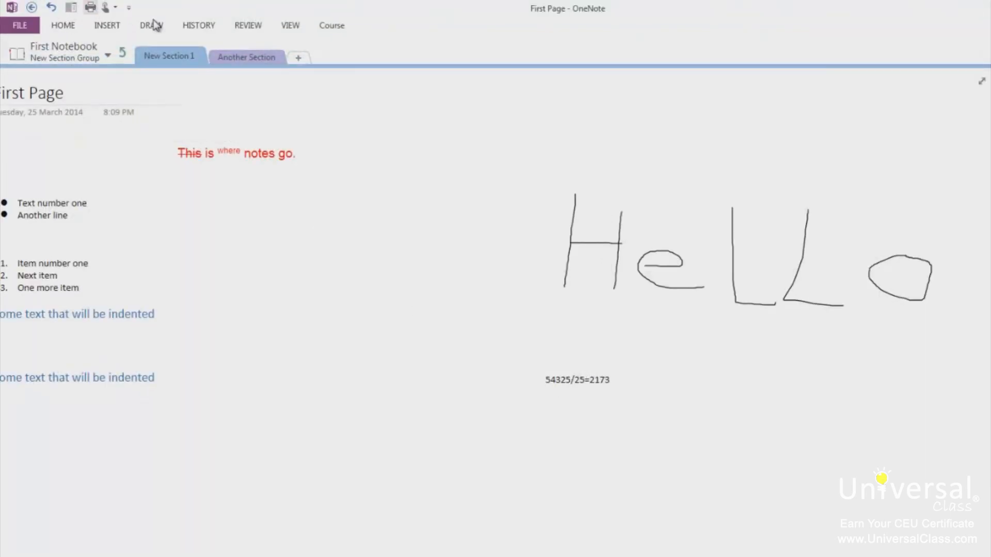
left_click(154, 26)
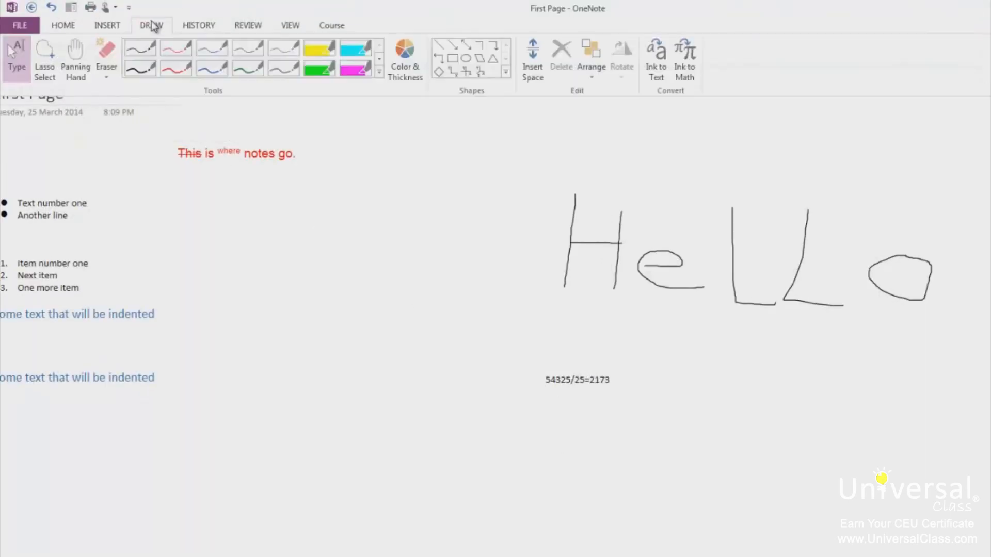
left_click(682, 66)
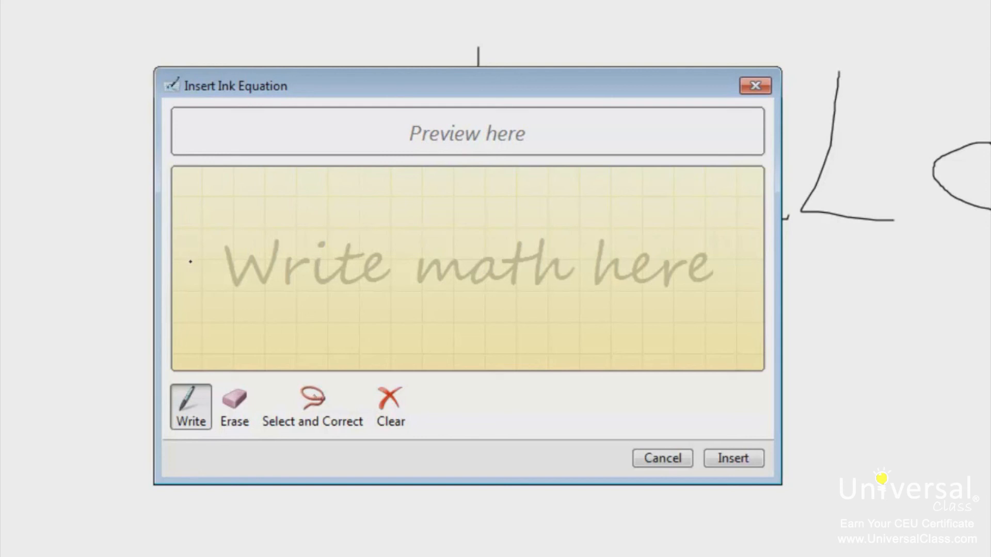
mouse_move(213, 197)
left_mouse_down()
mouse_move(233, 199)
mouse_move(254, 281)
mouse_move(245, 289)
left_mouse_up()
mouse_move(368, 227)
left_mouse_down()
mouse_move(365, 287)
mouse_move(402, 252)
left_mouse_up()
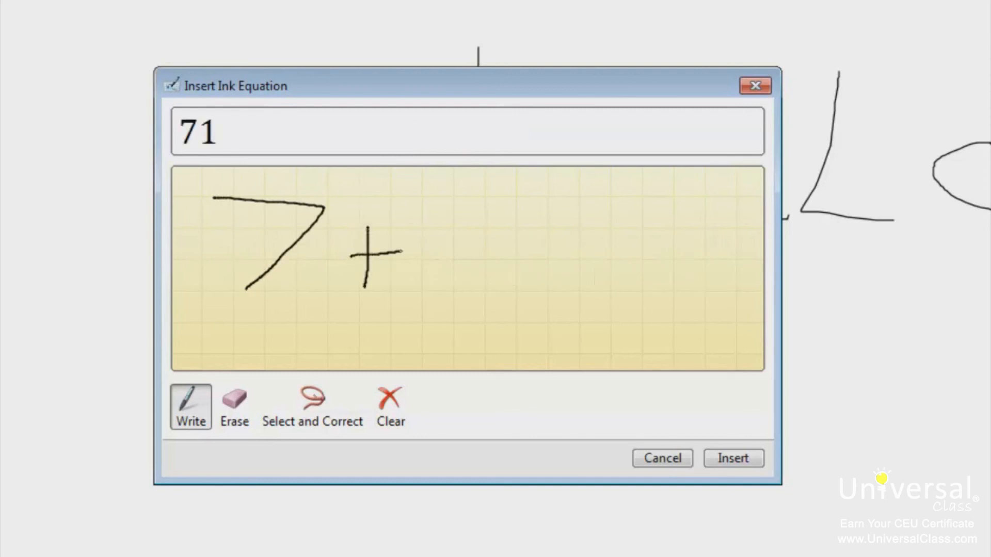
left_click_drag(447, 214, 441, 300)
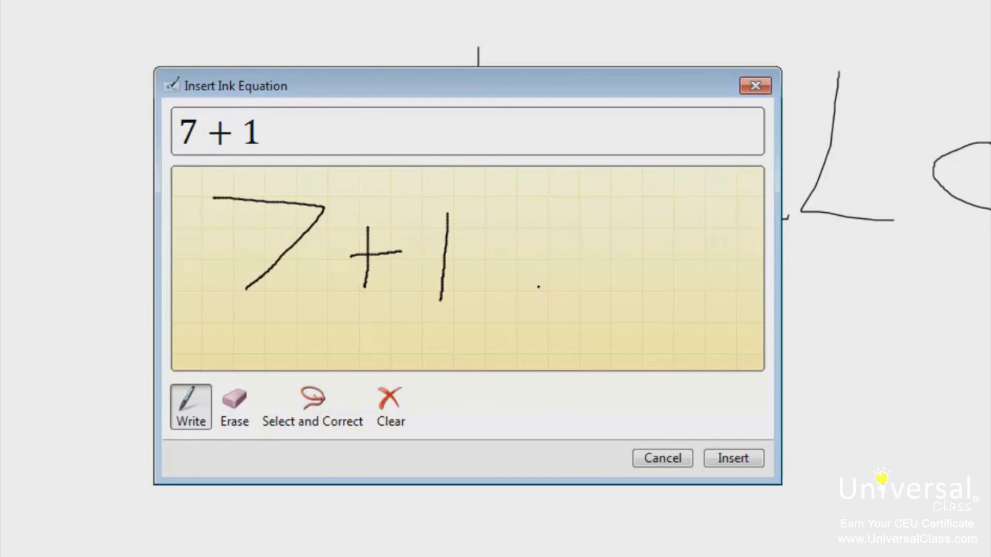
left_click(730, 460)
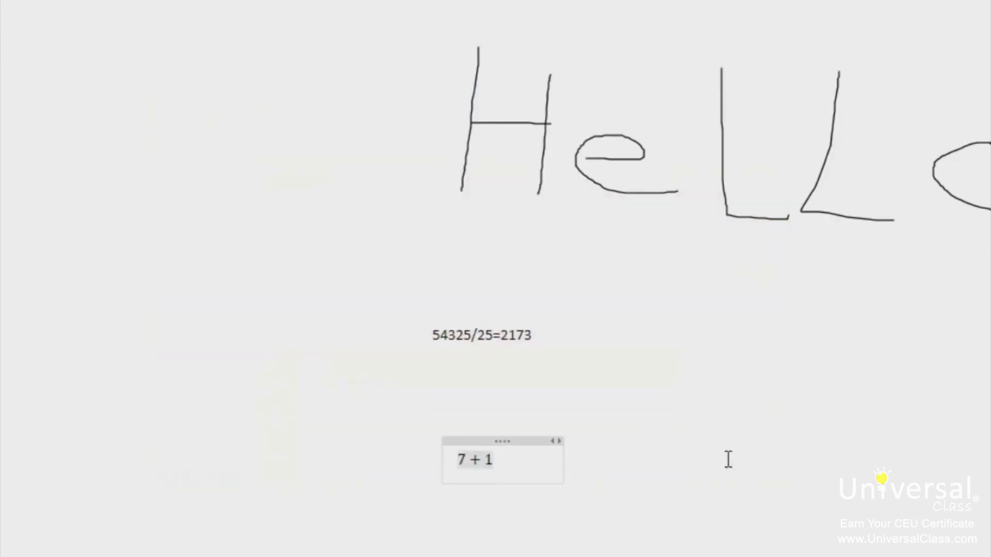